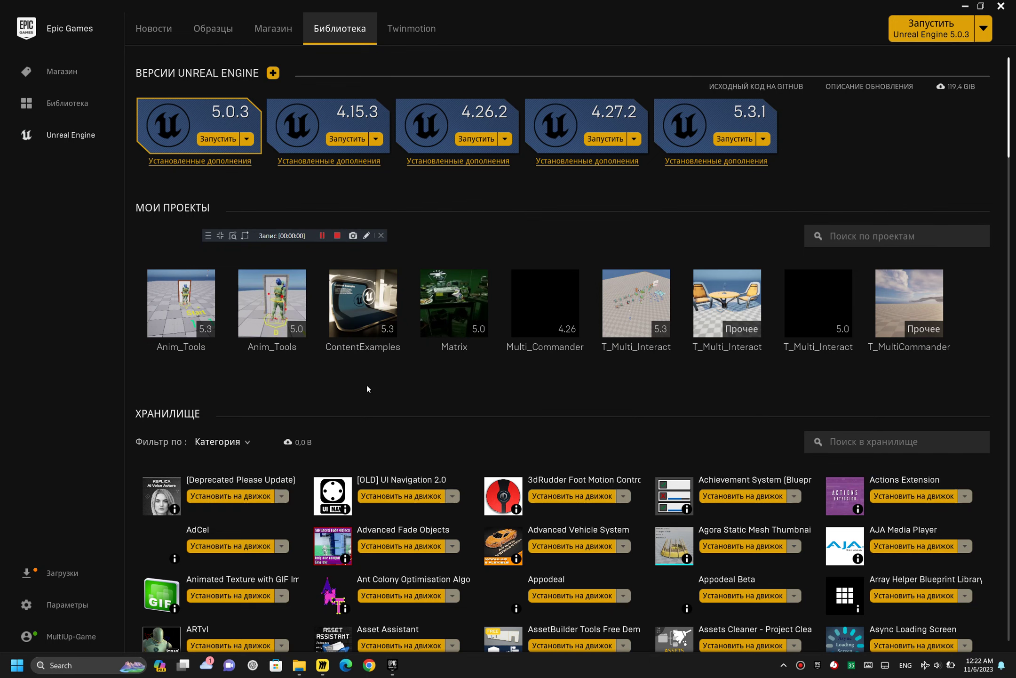
Step: Launch Unreal Engine 5.3.1 from the Epic Games Launcher Library
{"action": "left_click", "coordinate": [736, 139]}
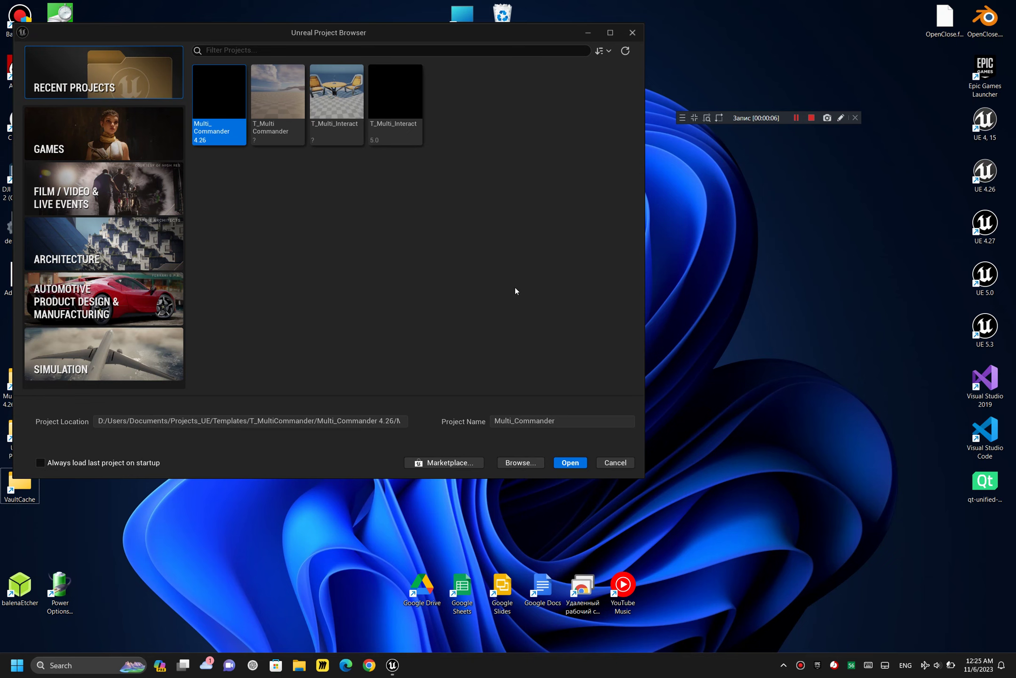
Step: Create a new project from the Games category's Third Person template
{"action": "left_click", "coordinate": [148, 141]}
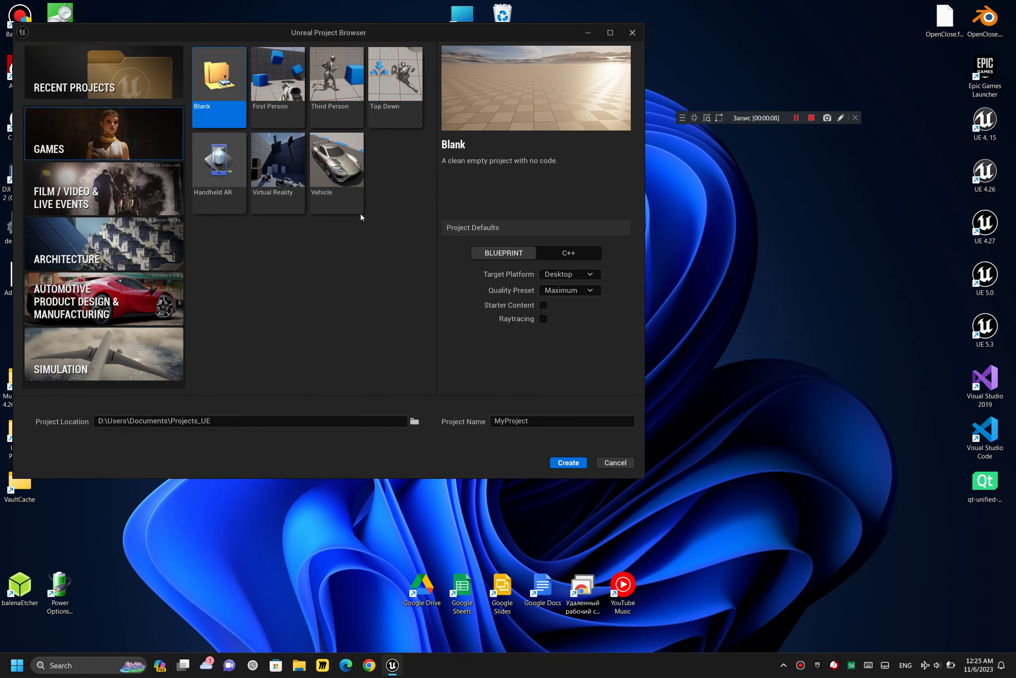
{"action": "left_click", "coordinate": [336, 83]}
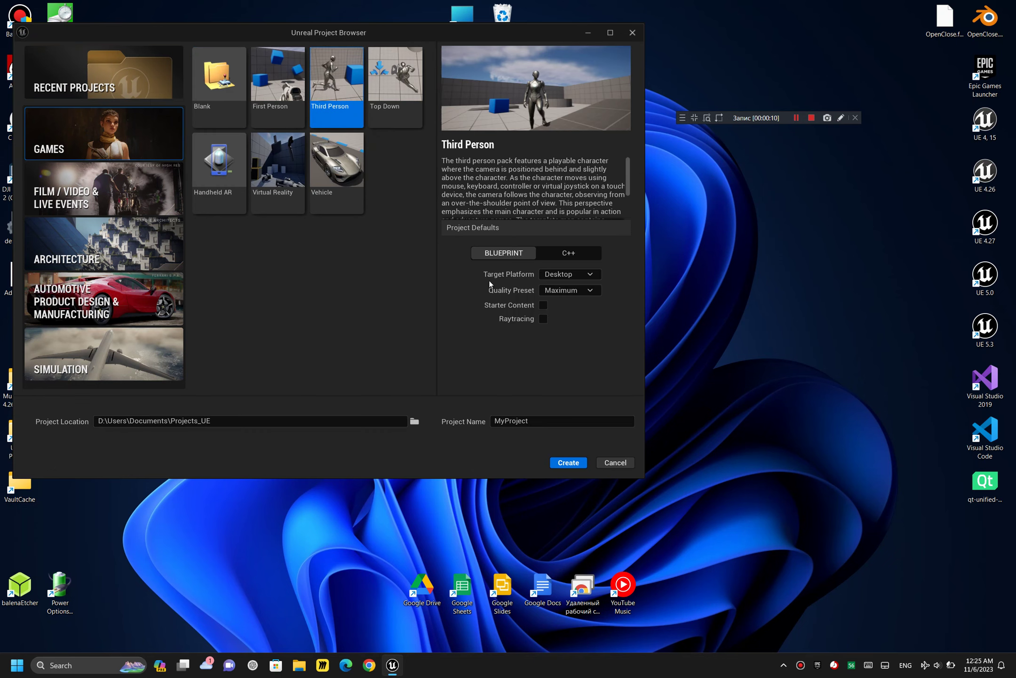
{"action": "left_click", "coordinate": [563, 467]}
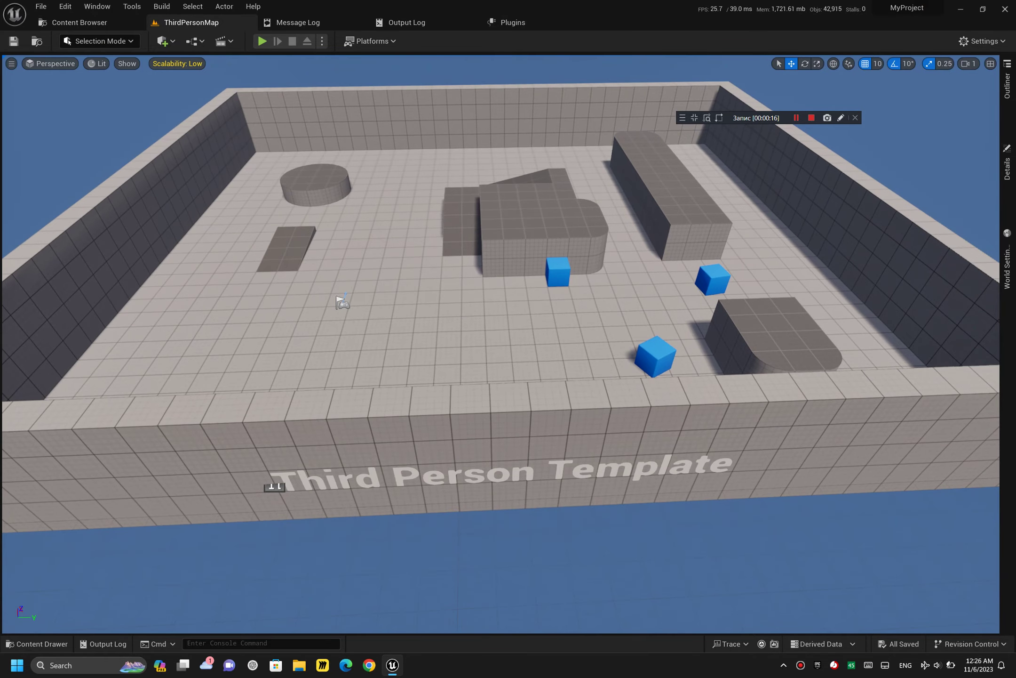
Step: Fly the view over the arena and lower Shadows scalability from High to Low
{"action": "right_click_drag", "start_coordinate": [501, 330], "coordinate": [501, 302]}
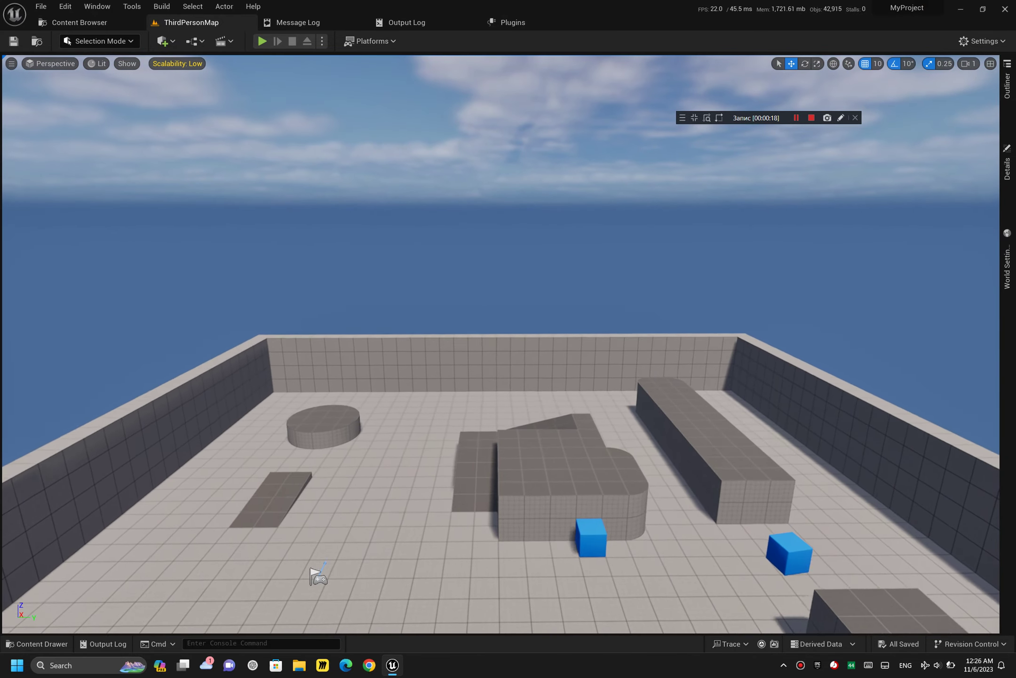
{"action": "right_click_drag", "start_coordinate": [556, 194], "coordinate": [556, 193]}
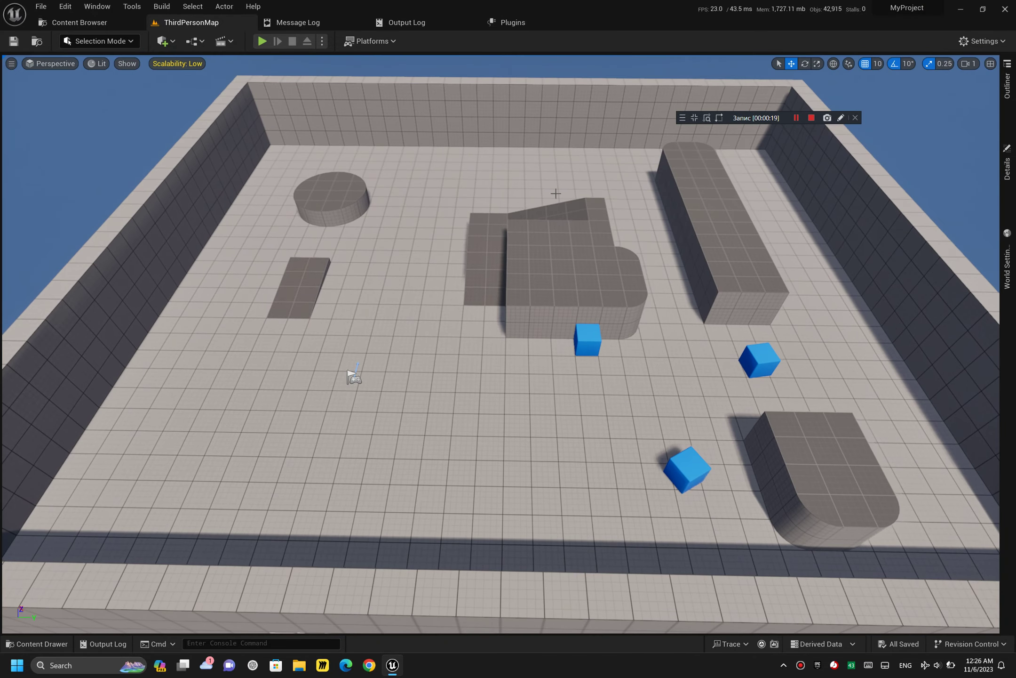
{"action": "left_click", "coordinate": [981, 41]}
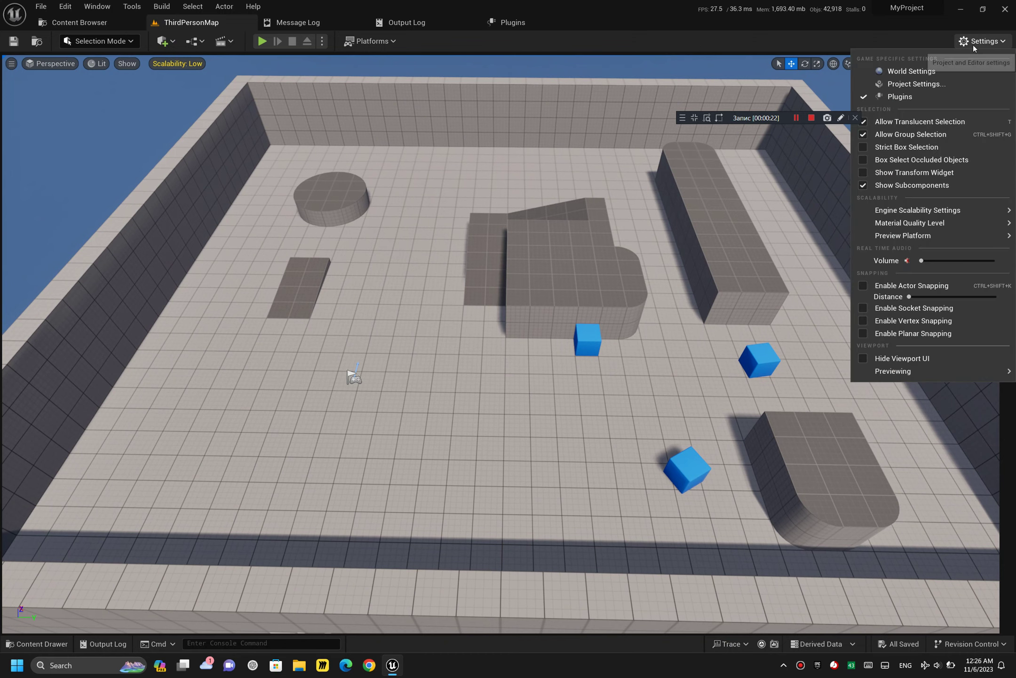
{"action": "mouse_move", "coordinate": [928, 208]}
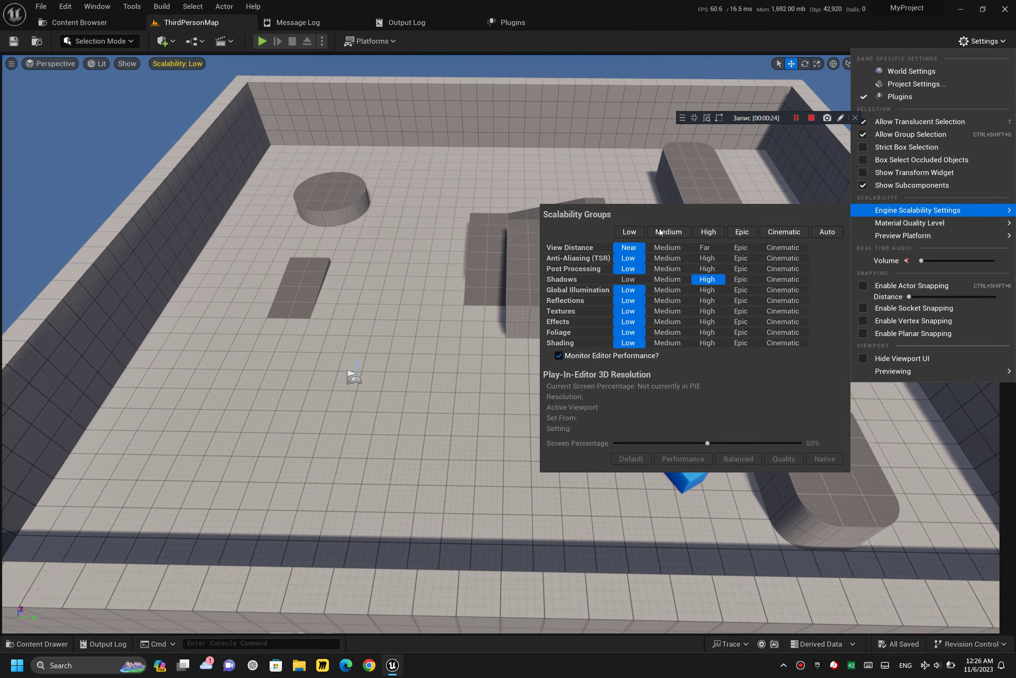
{"action": "left_click", "coordinate": [630, 231]}
{"action": "right_click_drag", "start_coordinate": [918, 156], "coordinate": [918, 156]}
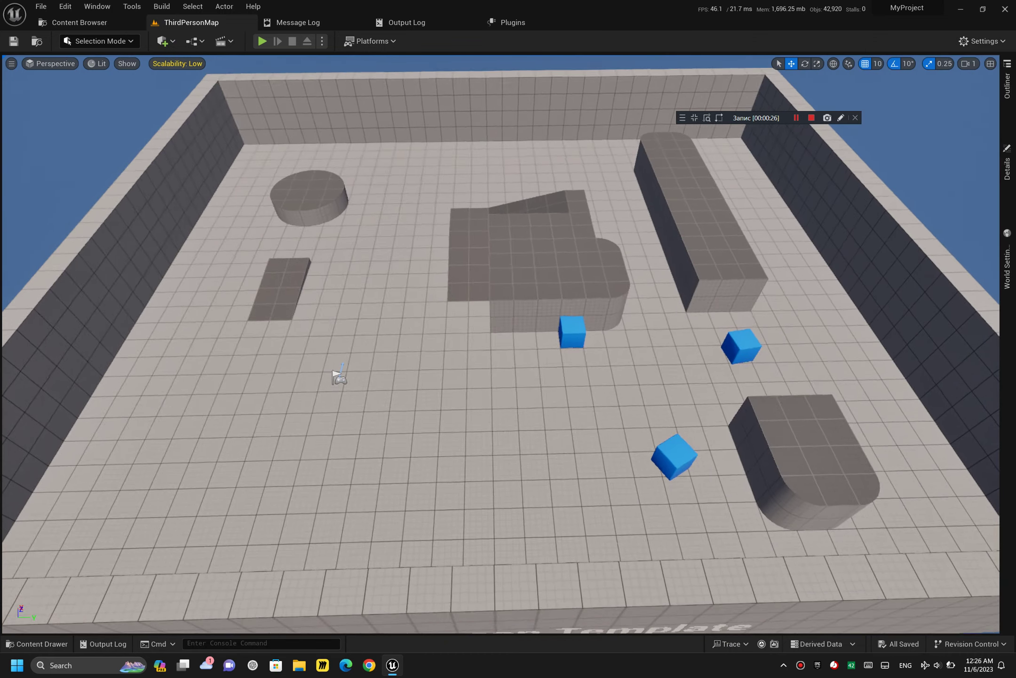
Step: Show the Outliner and set the preview platform to Android Vulkan Mobile
{"action": "left_click", "coordinate": [1007, 88]}
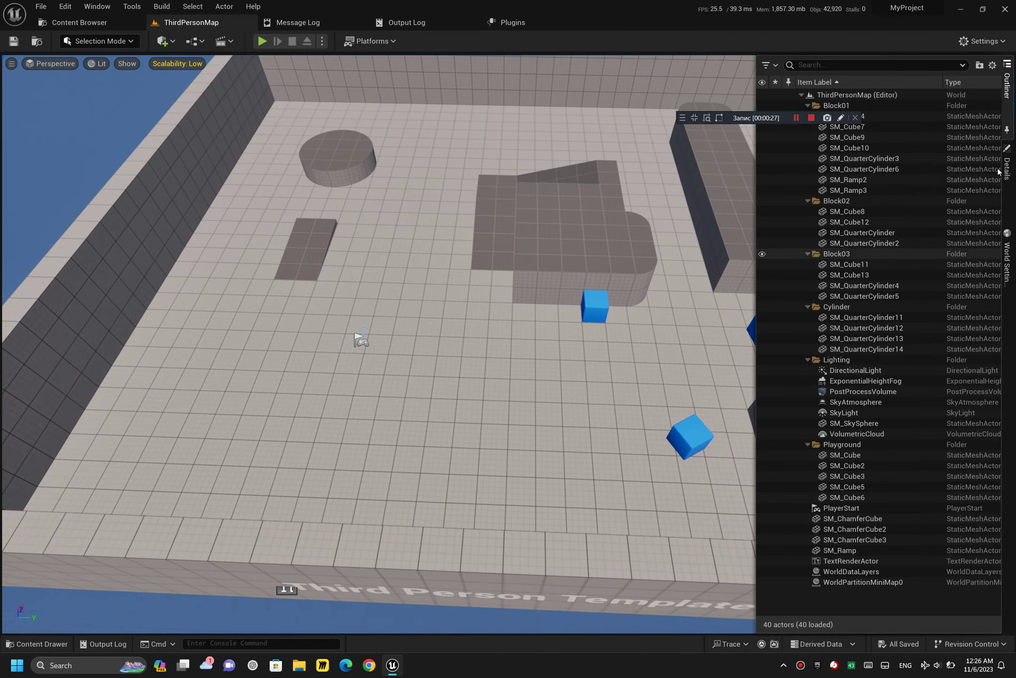
{"action": "left_click", "coordinate": [981, 42]}
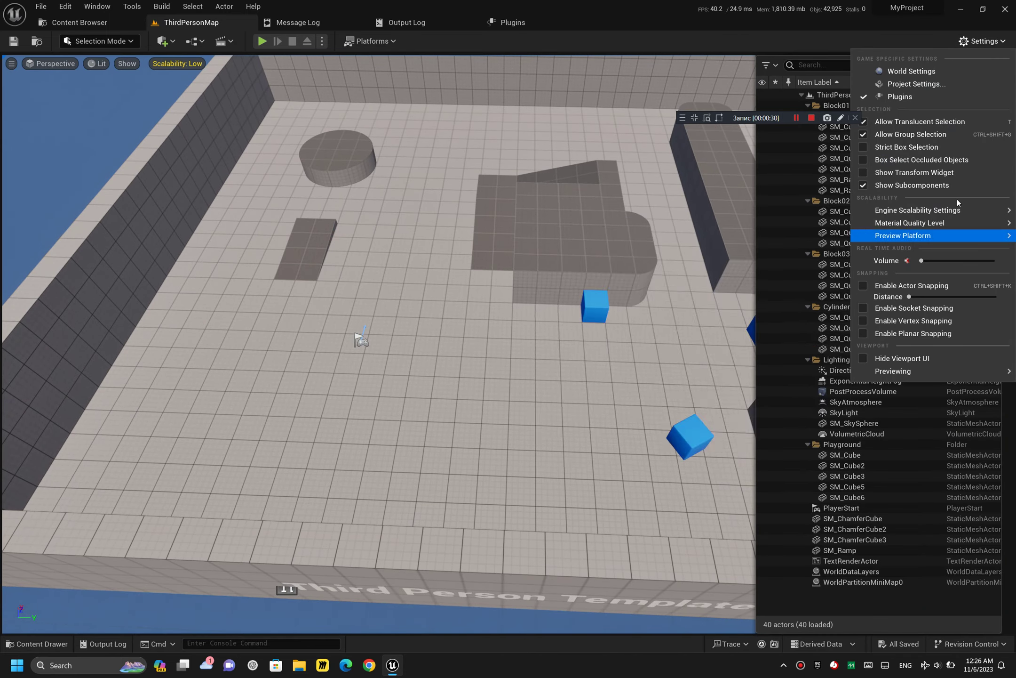
{"action": "mouse_move", "coordinate": [941, 210]}
{"action": "mouse_move", "coordinate": [939, 237]}
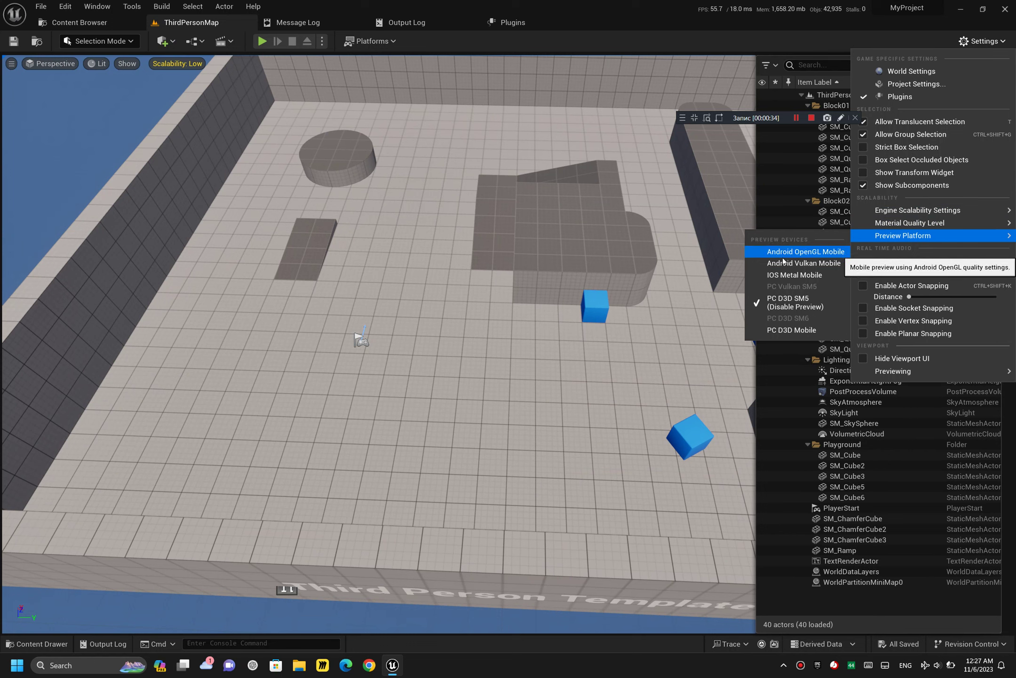
{"action": "left_click", "coordinate": [758, 263]}
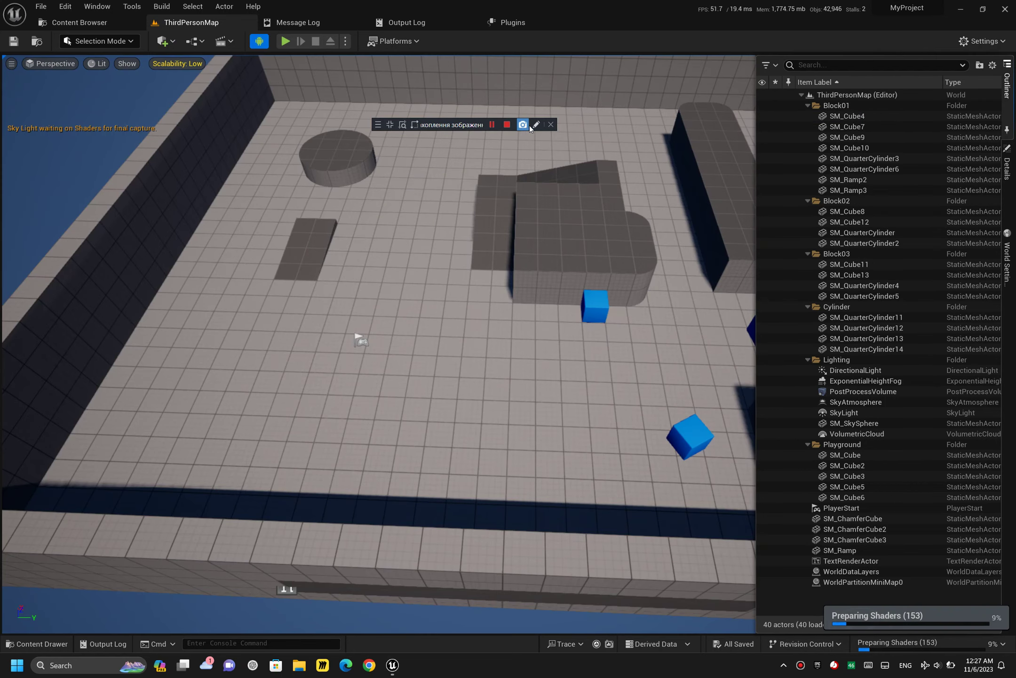
{"action": "left_click", "coordinate": [536, 125]}
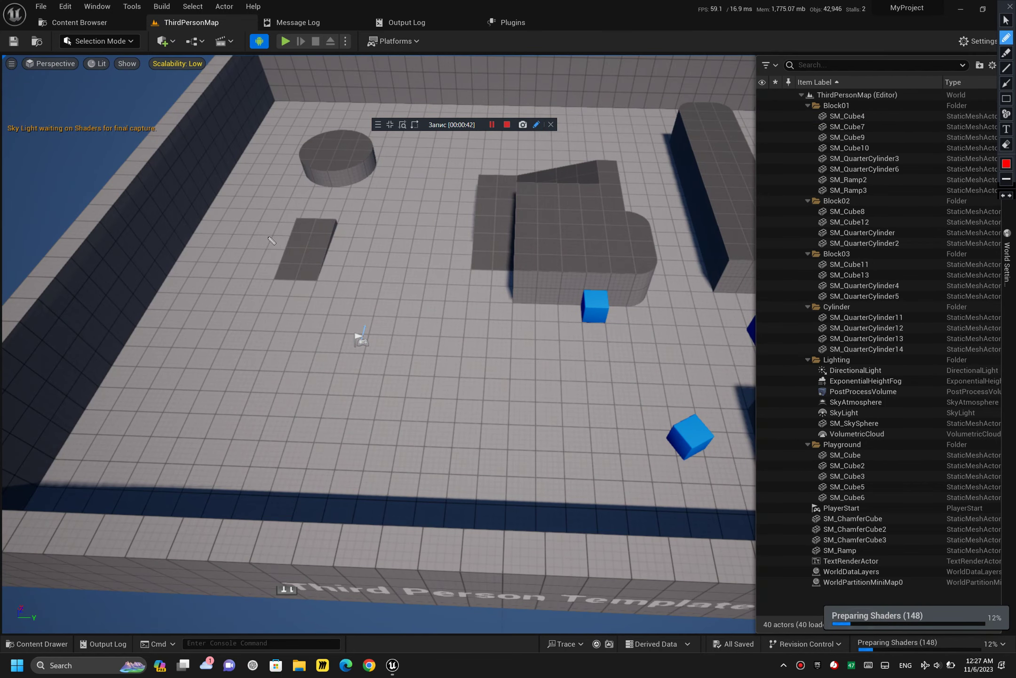
{"action": "mouse_move", "coordinate": [210, 255]}
{"action": "left_mouse_down"}
{"action": "mouse_move", "coordinate": [211, 283]}
{"action": "mouse_move", "coordinate": [240, 246]}
{"action": "mouse_move", "coordinate": [232, 273]}
{"action": "mouse_move", "coordinate": [282, 269]}
{"action": "mouse_move", "coordinate": [311, 224]}
{"action": "mouse_move", "coordinate": [343, 272]}
{"action": "mouse_move", "coordinate": [370, 258]}
{"action": "mouse_move", "coordinate": [354, 301]}
{"action": "left_mouse_up"}
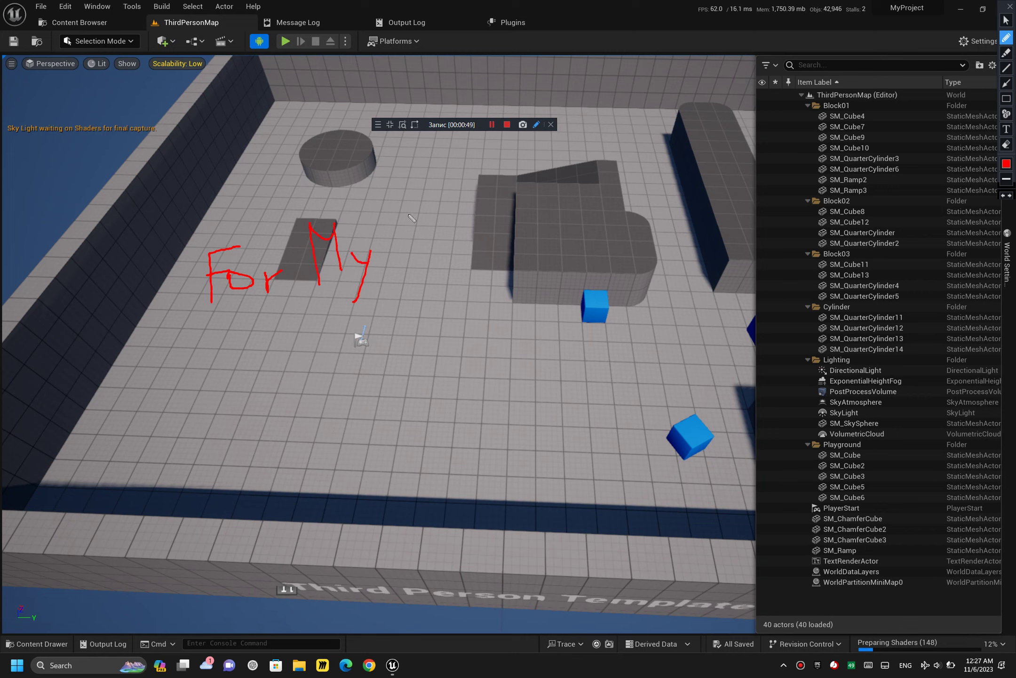
{"action": "mouse_move", "coordinate": [405, 206]}
{"action": "left_mouse_down"}
{"action": "mouse_move", "coordinate": [426, 272]}
{"action": "mouse_move", "coordinate": [467, 256]}
{"action": "mouse_move", "coordinate": [478, 302]}
{"action": "left_mouse_up"}
{"action": "left_click_drag", "start_coordinate": [495, 244], "coordinate": [472, 249]}
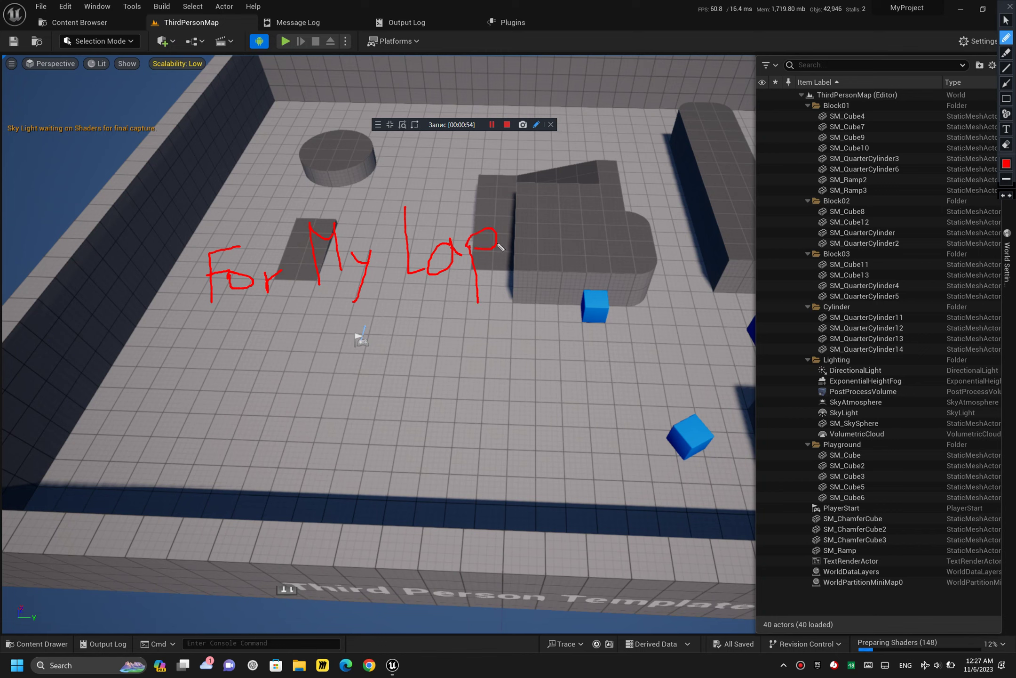
{"action": "mouse_move", "coordinate": [503, 192]}
{"action": "left_mouse_down"}
{"action": "mouse_move", "coordinate": [513, 235]}
{"action": "mouse_move", "coordinate": [526, 216]}
{"action": "mouse_move", "coordinate": [590, 217]}
{"action": "left_mouse_up"}
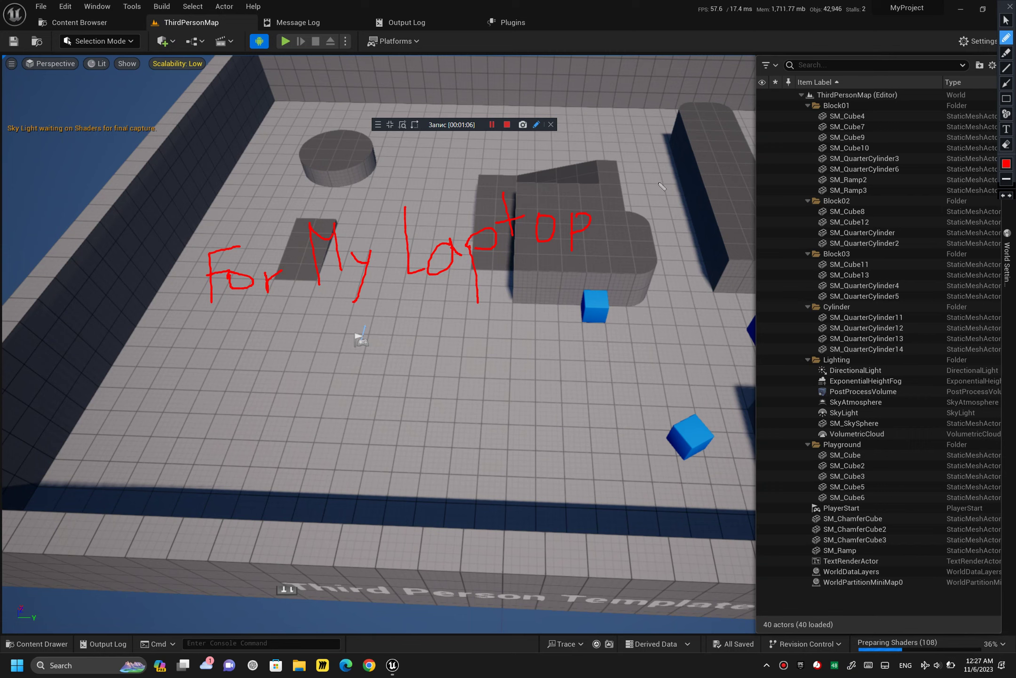
{"action": "mouse_move", "coordinate": [642, 193]}
{"action": "left_mouse_down"}
{"action": "mouse_move", "coordinate": [638, 206]}
{"action": "mouse_move", "coordinate": [666, 198]}
{"action": "left_mouse_up"}
{"action": "left_click_drag", "start_coordinate": [628, 230], "coordinate": [687, 217]}
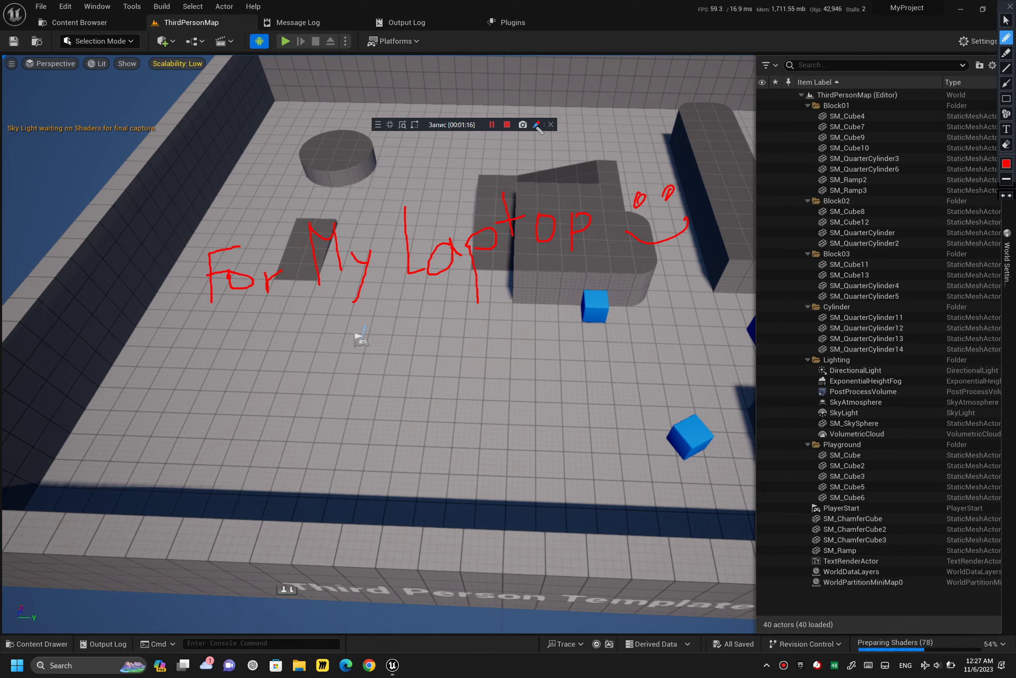
{"action": "left_click", "coordinate": [1005, 20]}
{"action": "left_click", "coordinate": [1010, 5]}
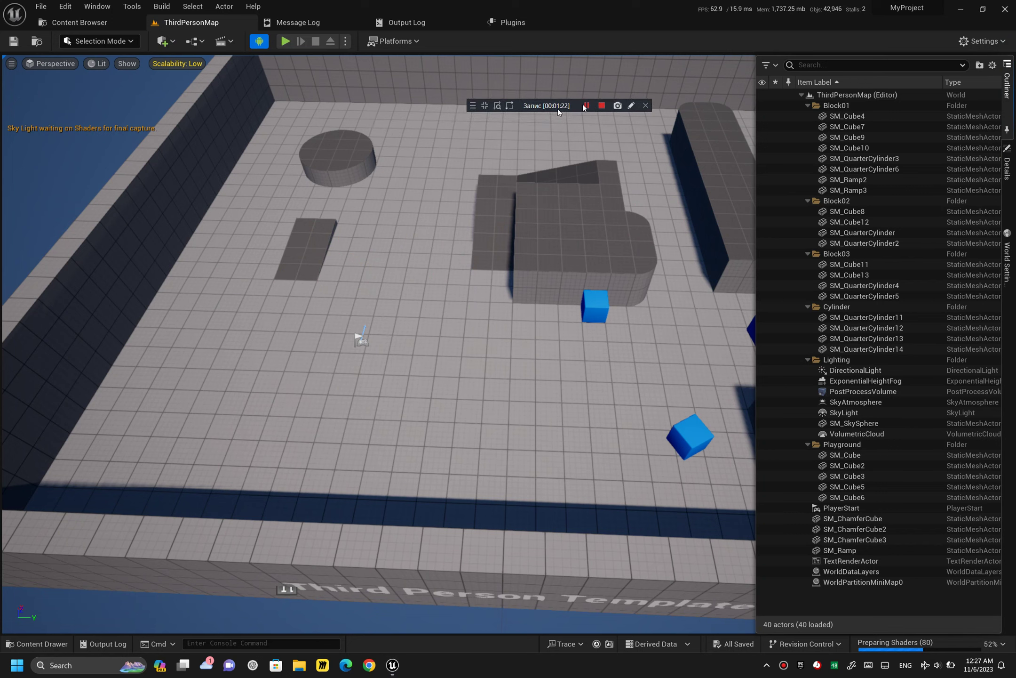
Step: Confirm the Android Vulkan Mobile preview, reframe the arena, and show the Content Browser
{"action": "left_click", "coordinate": [982, 41]}
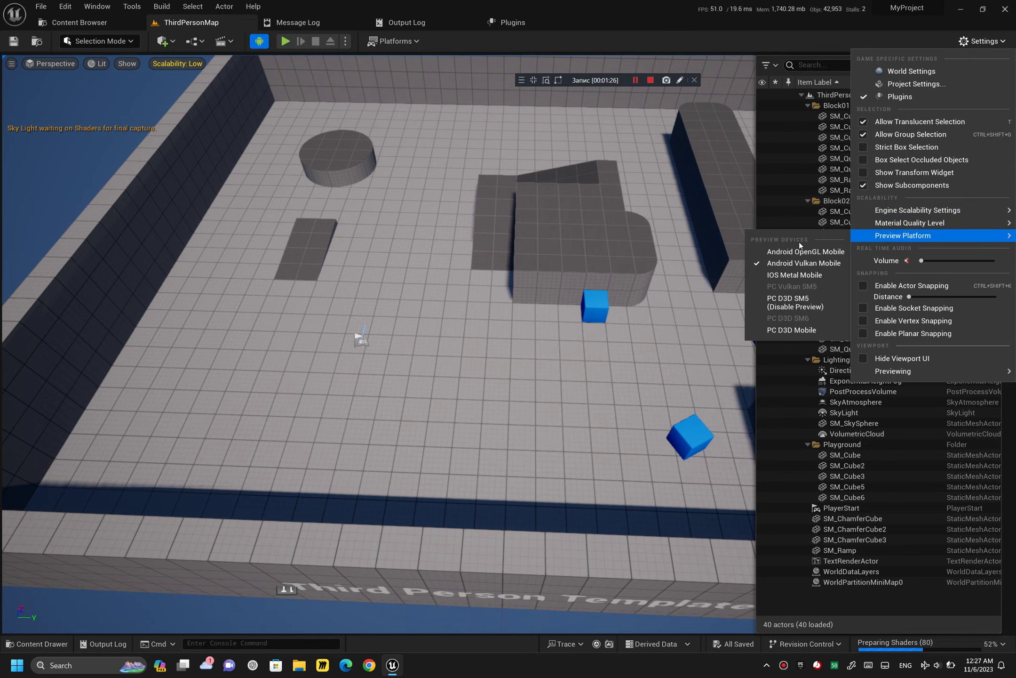
{"action": "left_click", "coordinate": [807, 263]}
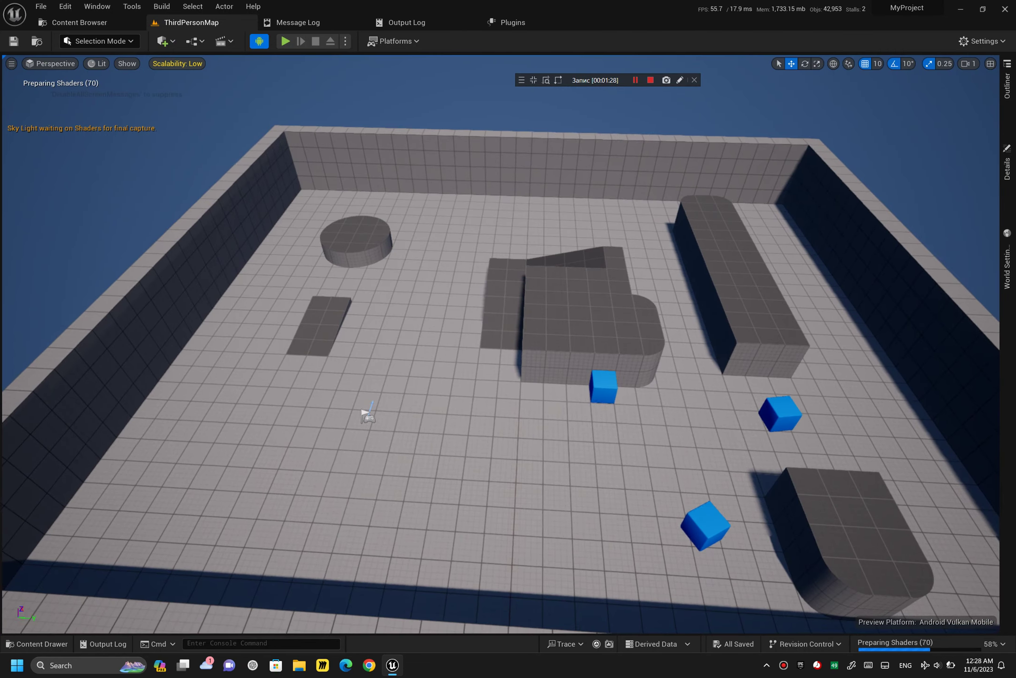
{"action": "right_click_drag", "start_coordinate": [807, 262], "coordinate": [808, 262]}
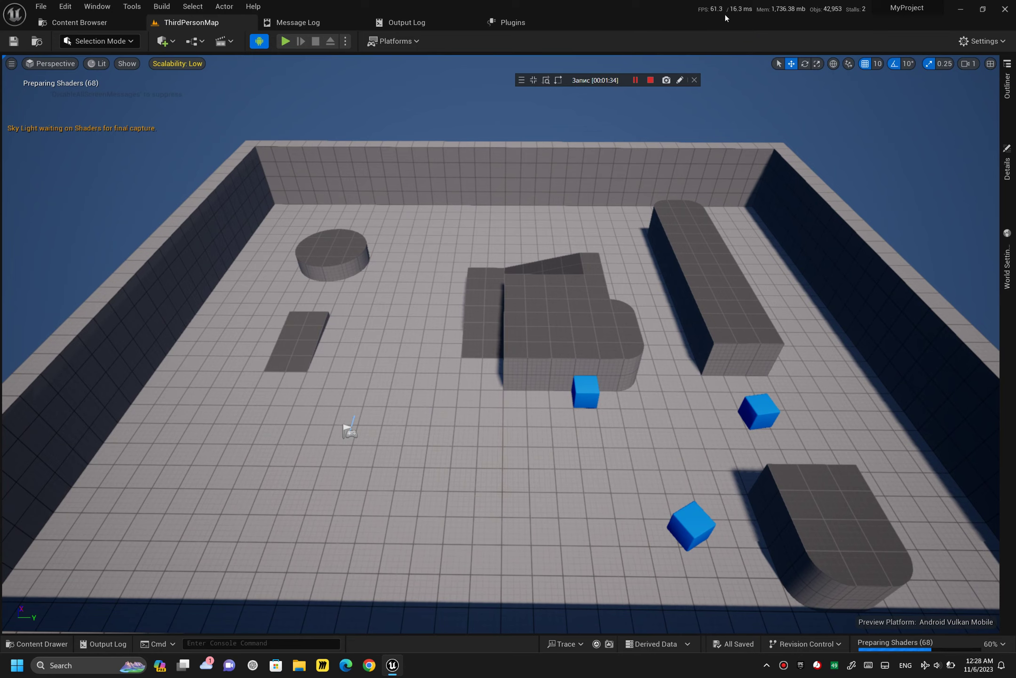
{"action": "left_click", "coordinate": [82, 23]}
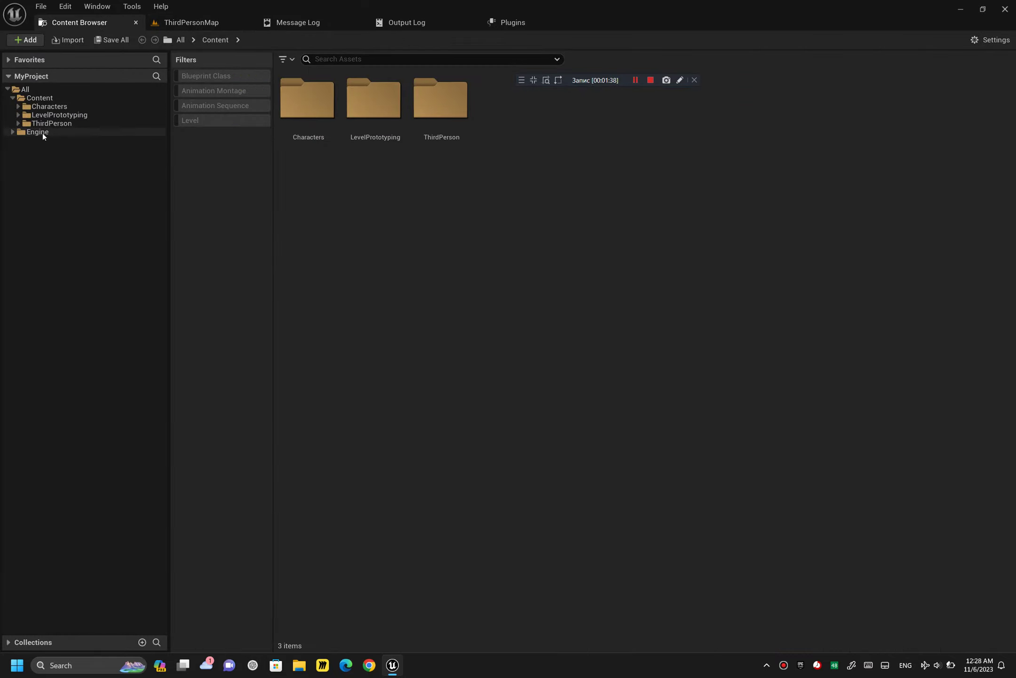
Step: Browse the Engine folder and its Plugins folder, expanding Plugins in the folder tree
{"action": "left_click", "coordinate": [61, 131]}
{"action": "left_click", "coordinate": [468, 149]}
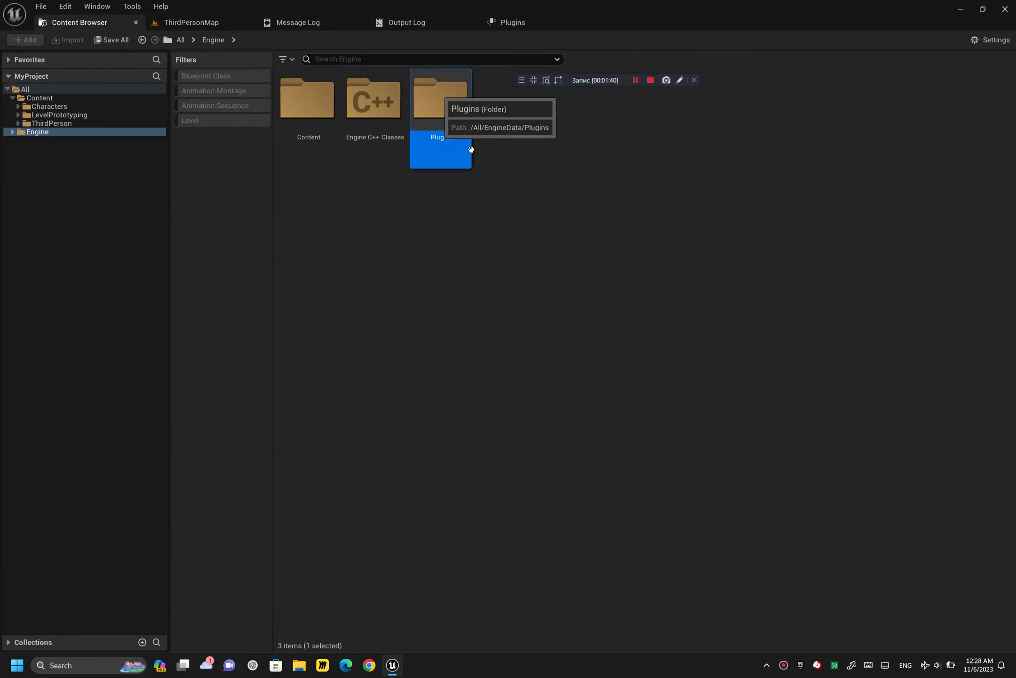
{"action": "double_click", "coordinate": [447, 111]}
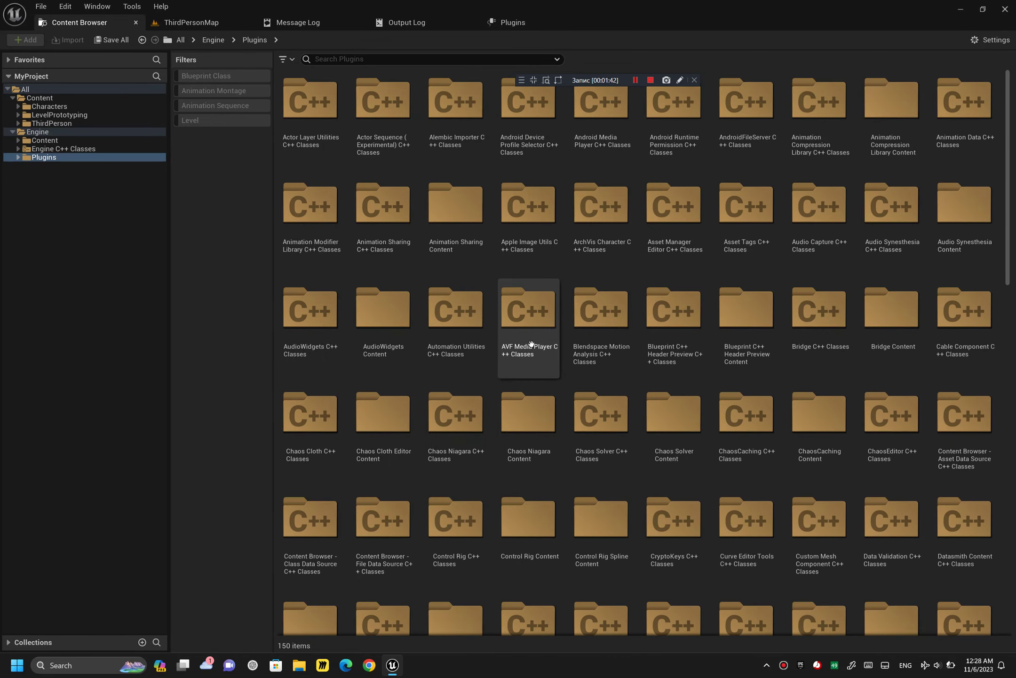
{"action": "scroll", "coordinate": [530, 340], "scroll_direction": "down", "scroll_amount": 2}
{"action": "scroll", "coordinate": [530, 345], "scroll_direction": "up", "scroll_amount": 2}
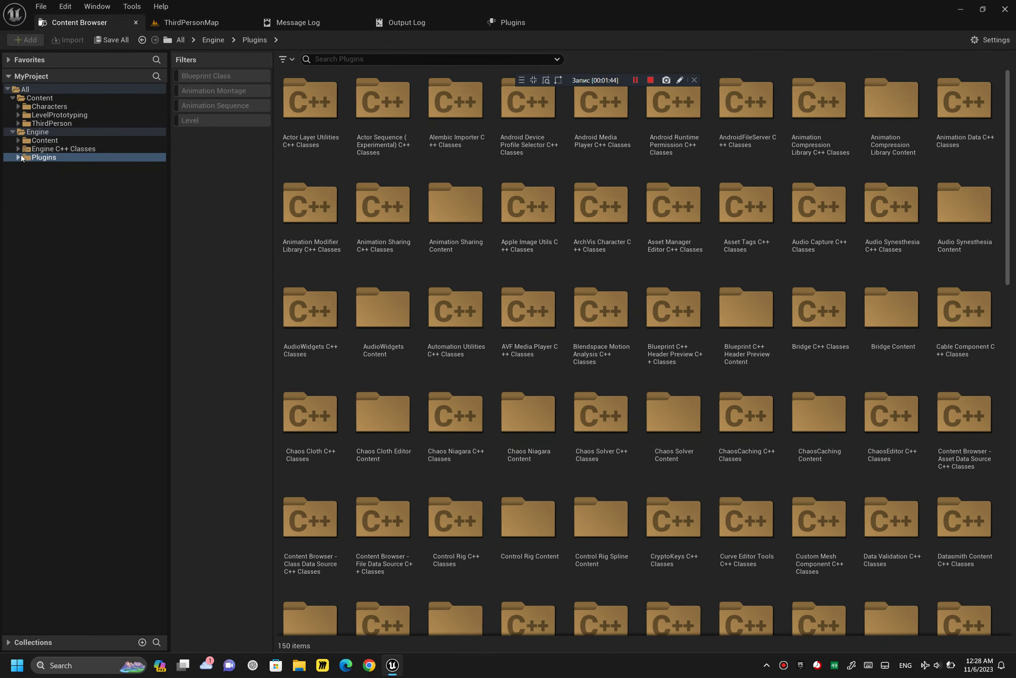
{"action": "left_click", "coordinate": [18, 157]}
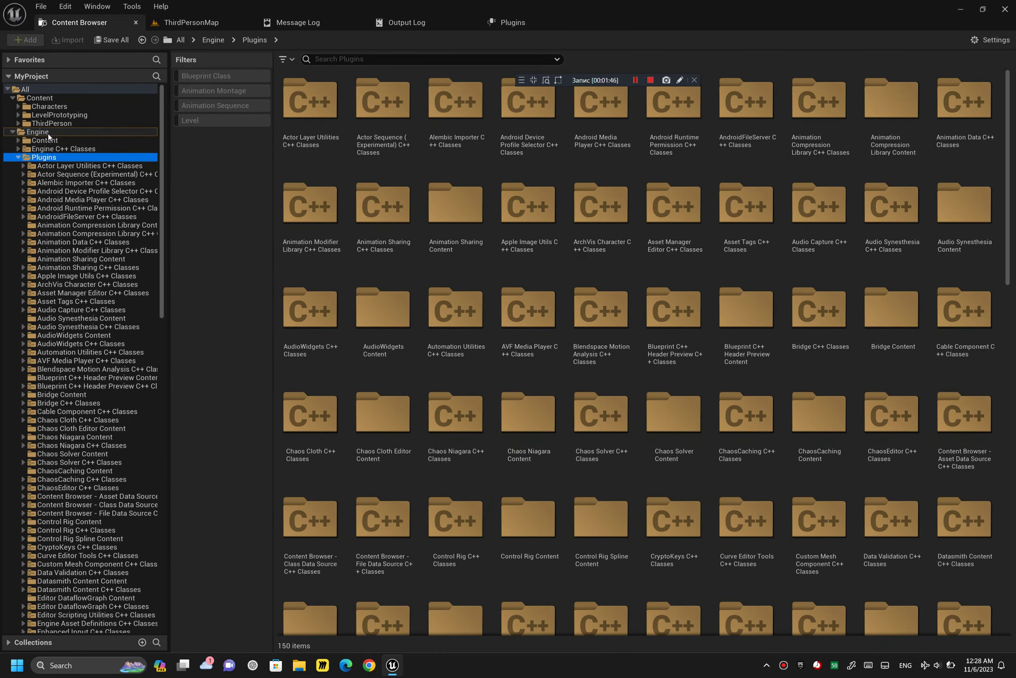
{"action": "left_click", "coordinate": [38, 131]}
{"action": "scroll", "coordinate": [85, 416], "scroll_direction": "down", "scroll_amount": 5}
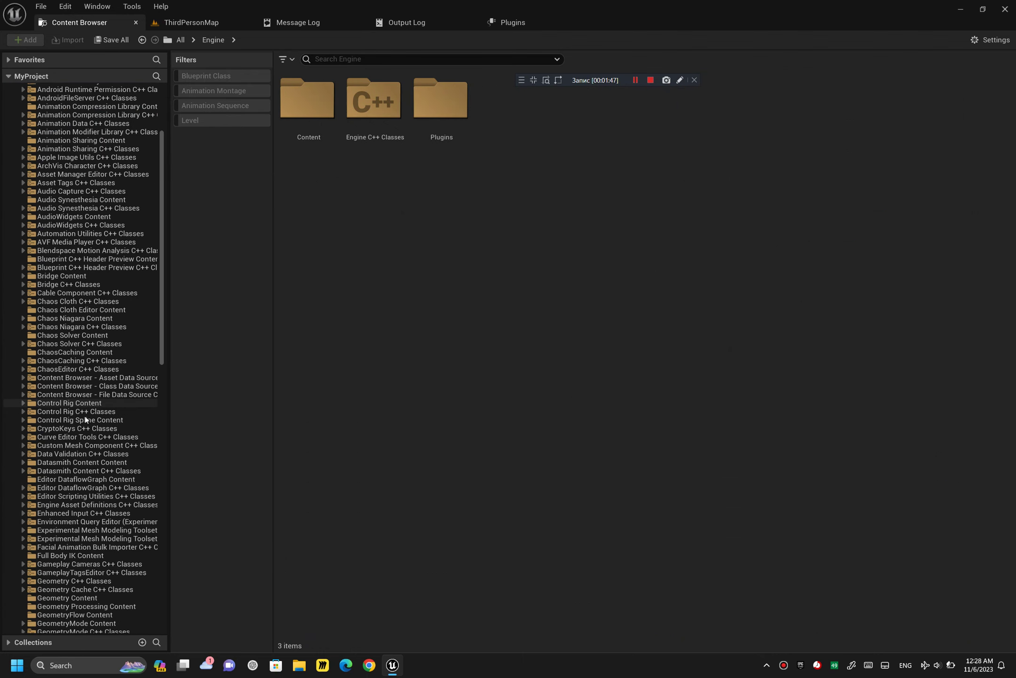
{"action": "scroll", "coordinate": [84, 409], "scroll_direction": "up", "scroll_amount": 5}
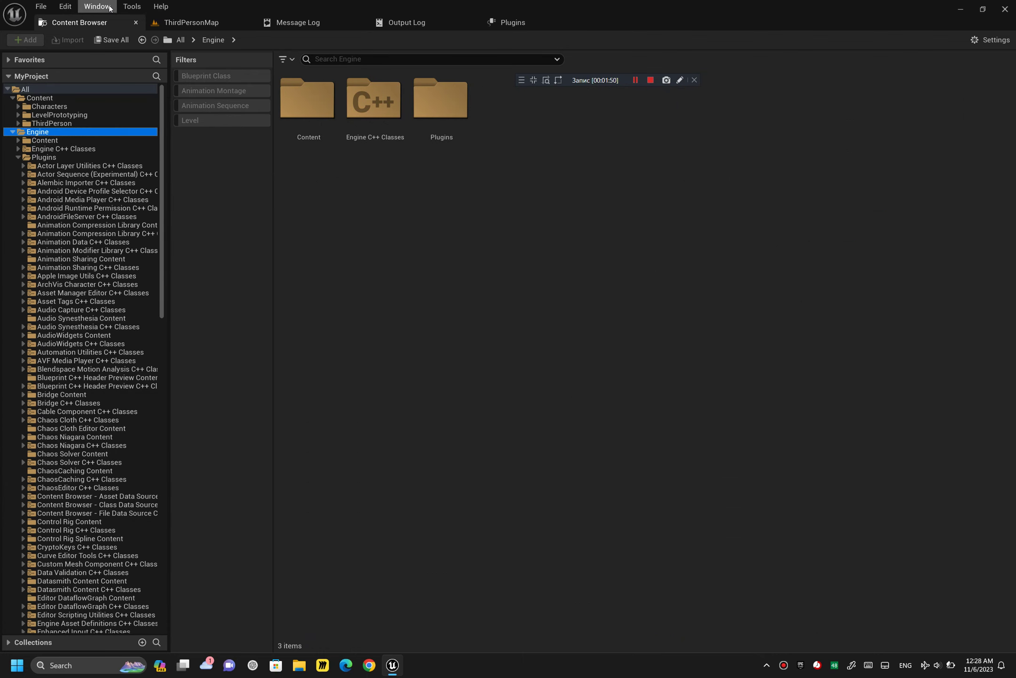
Step: List only installed plugins in the Plugins window, then start the Epic Games Launcher
{"action": "left_click", "coordinate": [512, 25]}
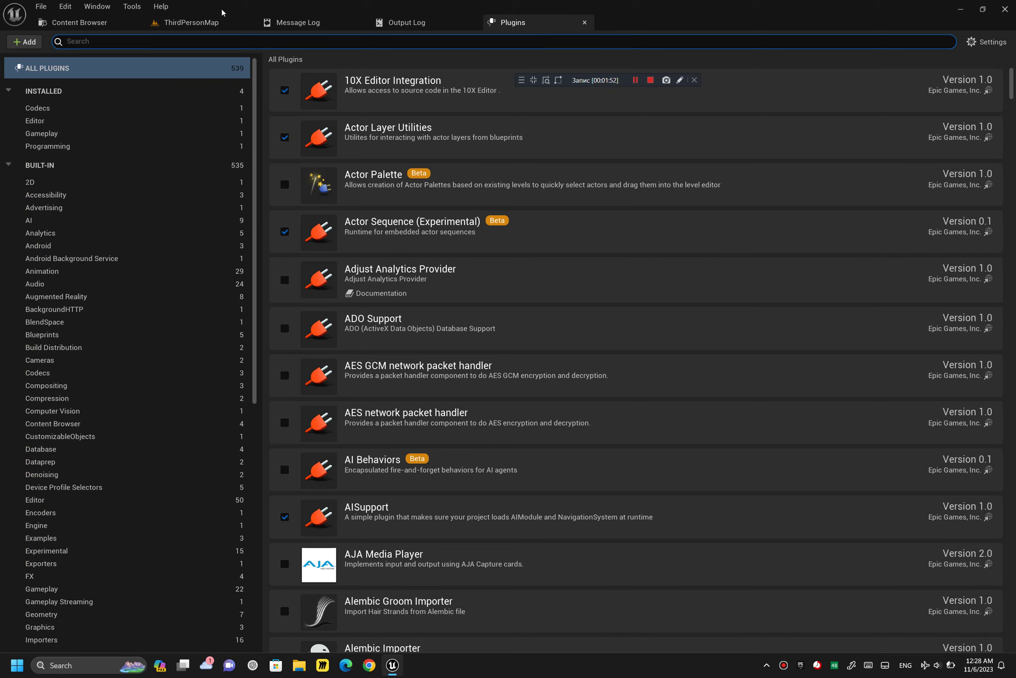
{"action": "left_click", "coordinate": [108, 7]}
{"action": "mouse_move", "coordinate": [65, 6]}
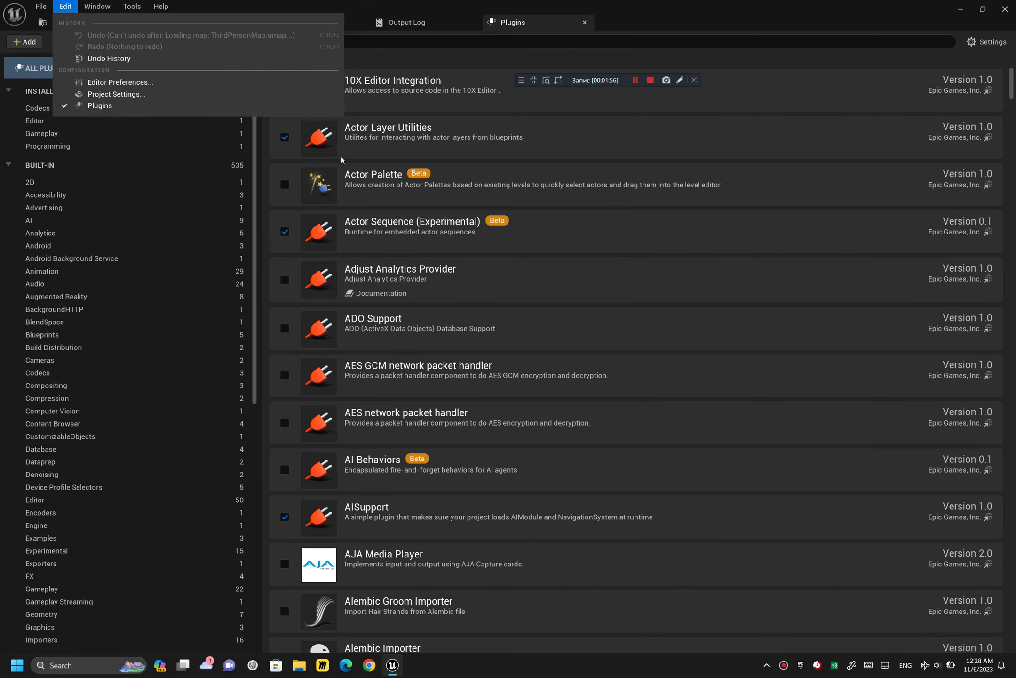
{"action": "left_click", "coordinate": [417, 150]}
{"action": "left_click", "coordinate": [89, 91]}
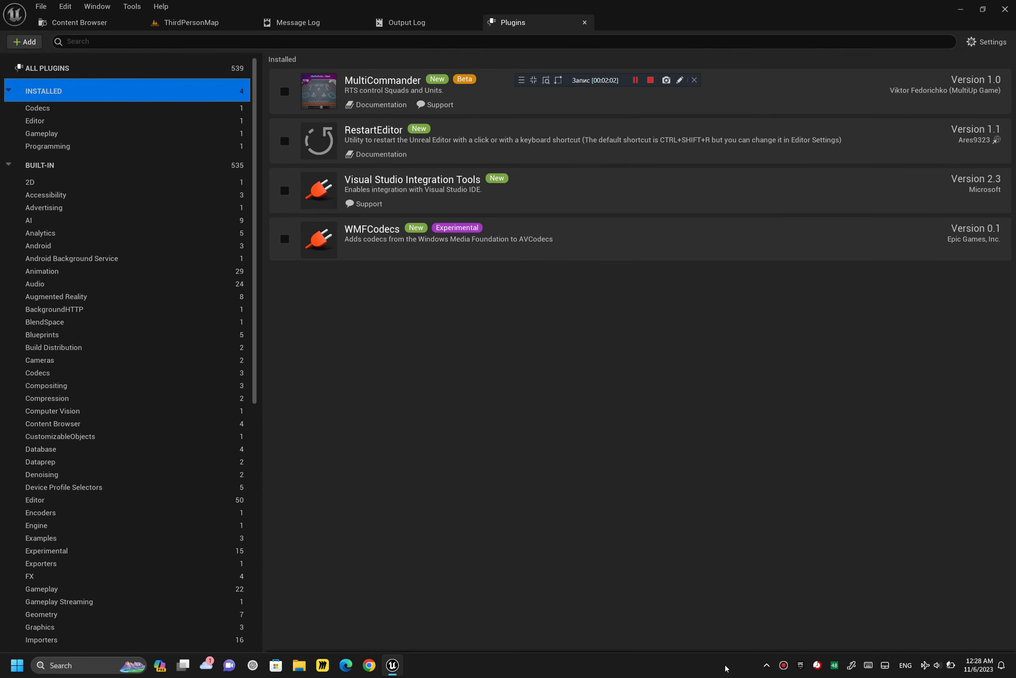
{"action": "left_click", "coordinate": [800, 665]}
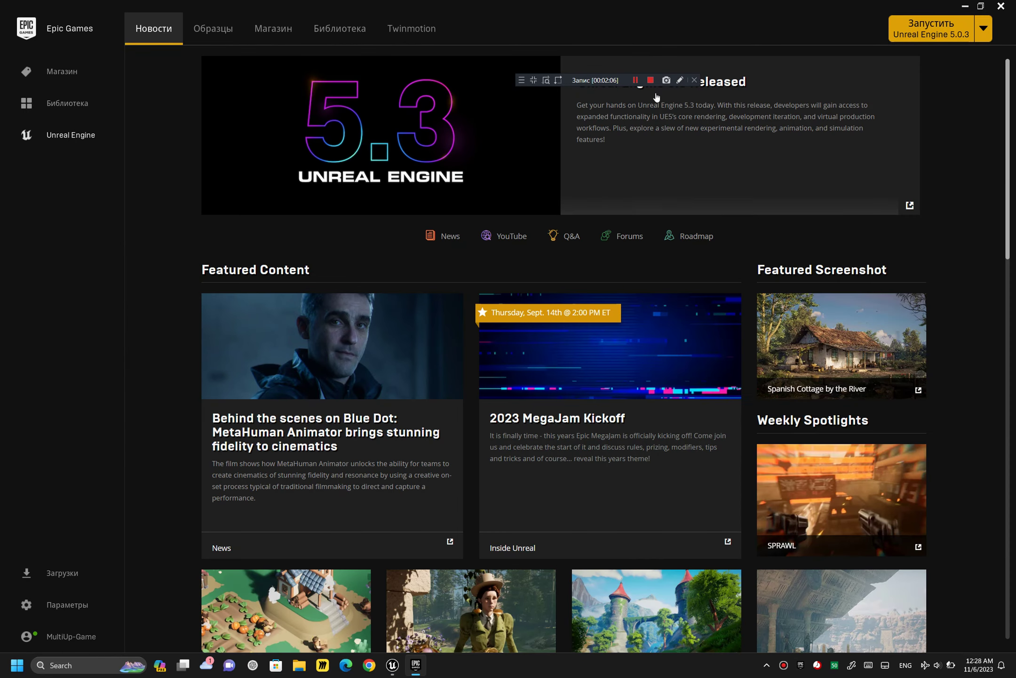
Step: Check engine 5.3.1's installed add-ons in the Library and close the list
{"action": "left_click", "coordinate": [339, 32]}
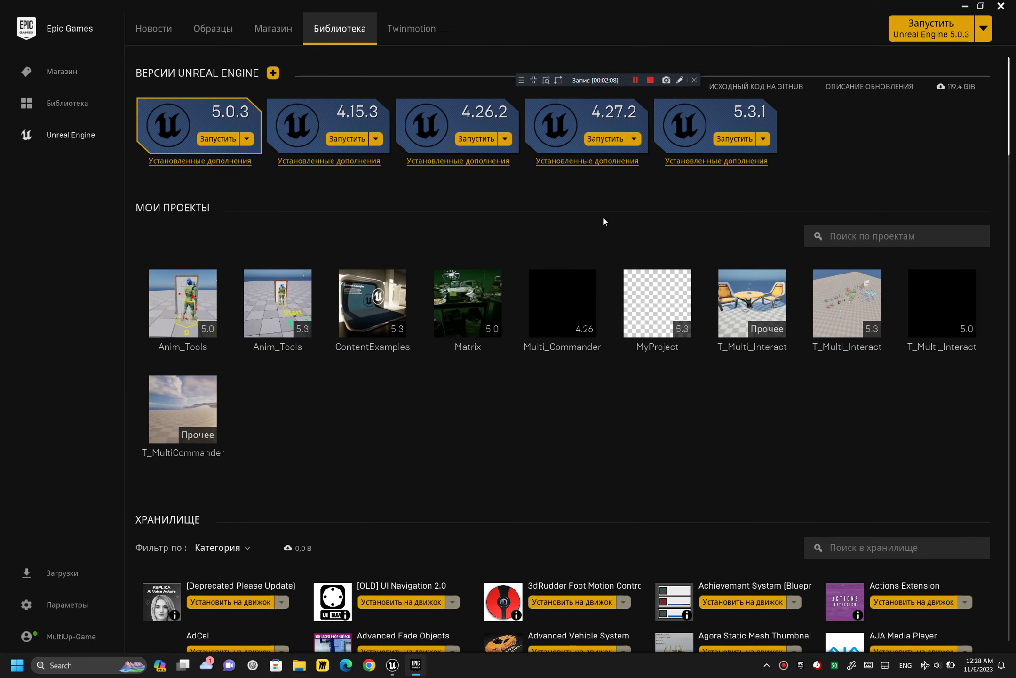
{"action": "left_click", "coordinate": [764, 139]}
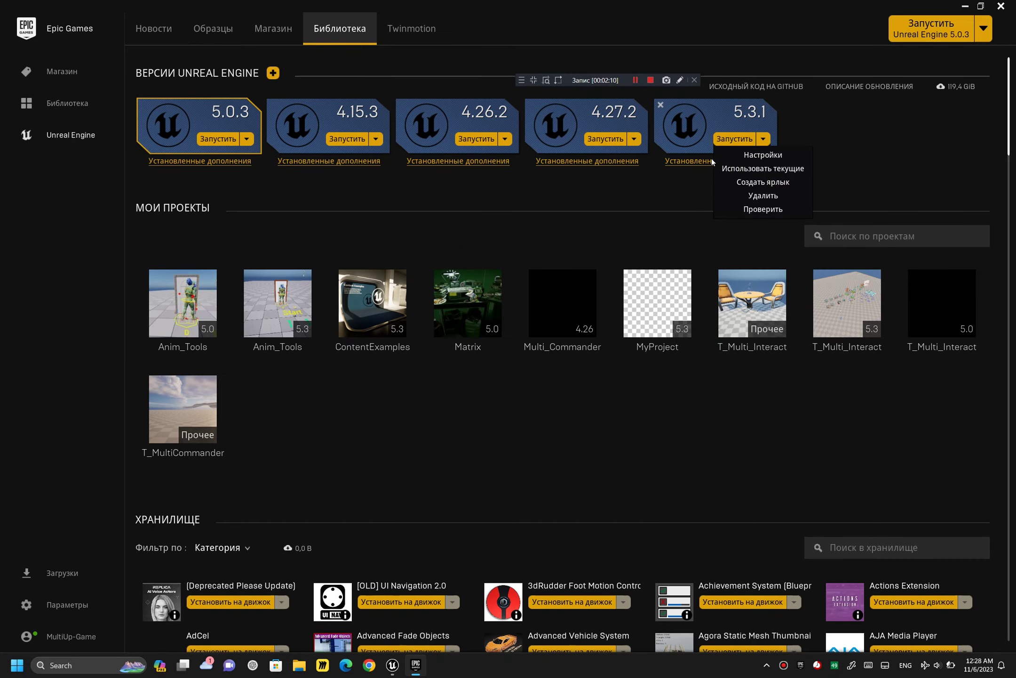
{"action": "left_click", "coordinate": [691, 164]}
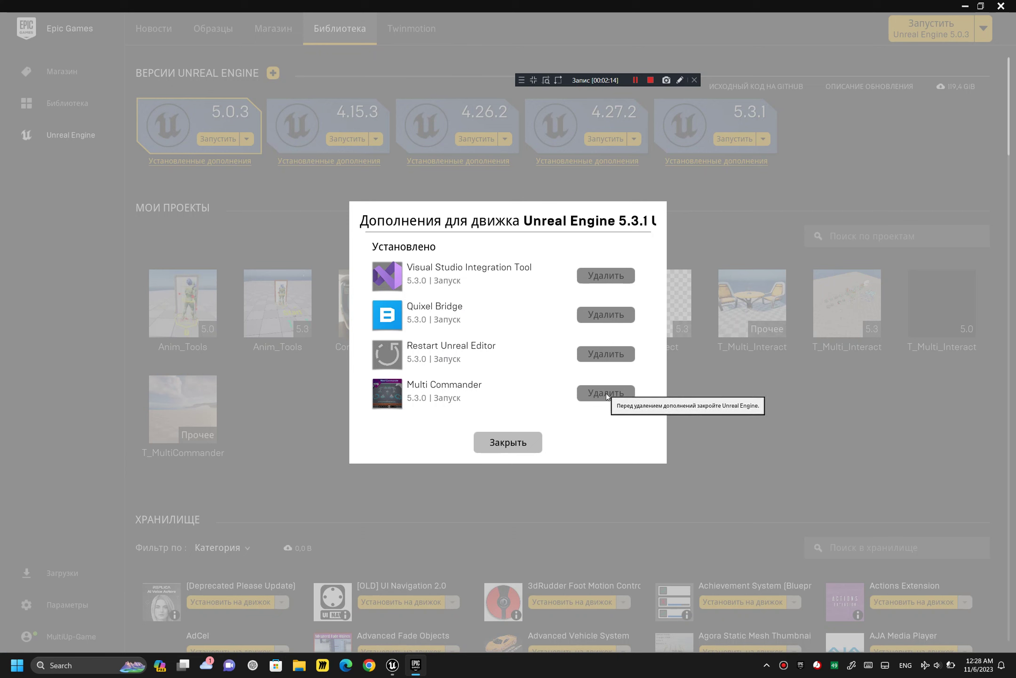
{"action": "left_click", "coordinate": [508, 443]}
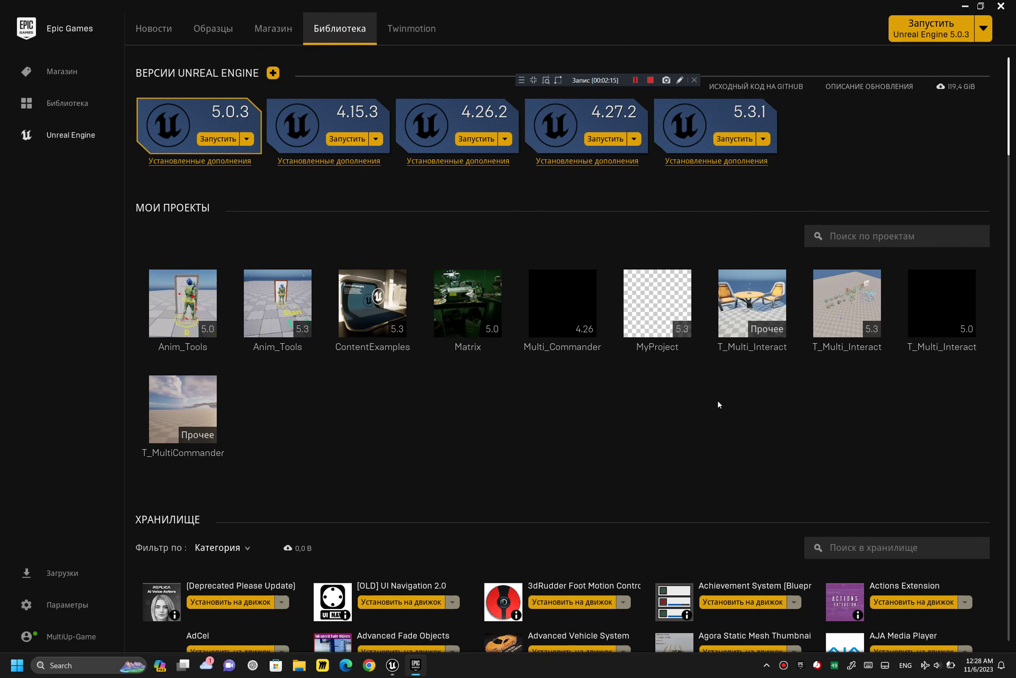
{"action": "scroll", "coordinate": [578, 377], "scroll_direction": "down", "scroll_amount": 1}
Step: Search the Vault for 'multi comma' to find Multi Commander
{"action": "scroll", "coordinate": [578, 379], "scroll_direction": "down", "scroll_amount": 1}
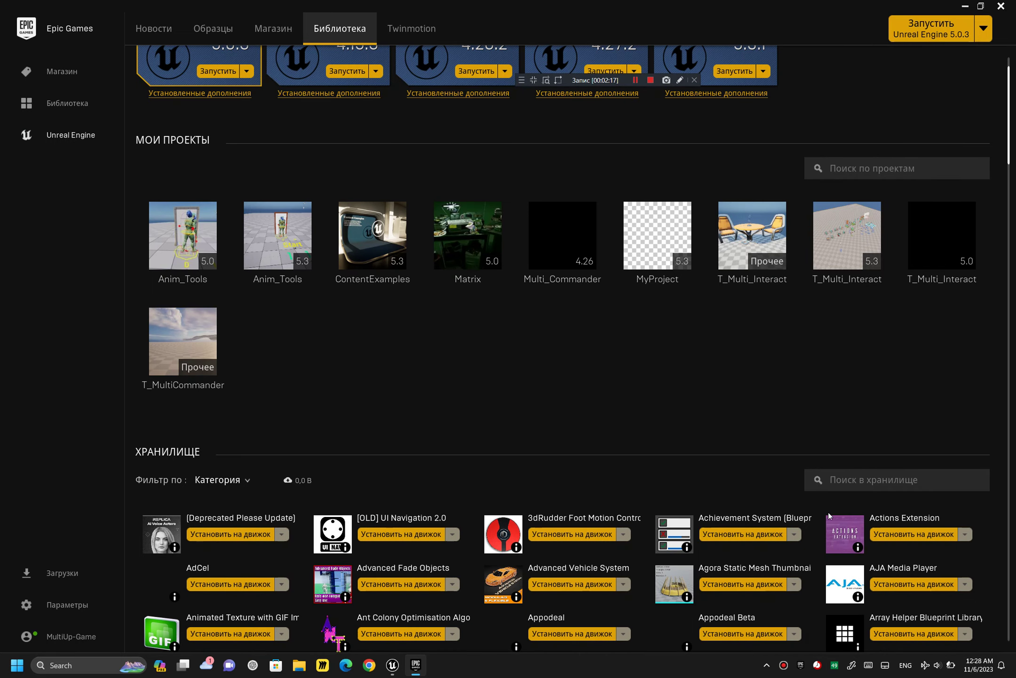
{"action": "left_click", "coordinate": [855, 476]}
{"action": "type", "text": "multi c"}
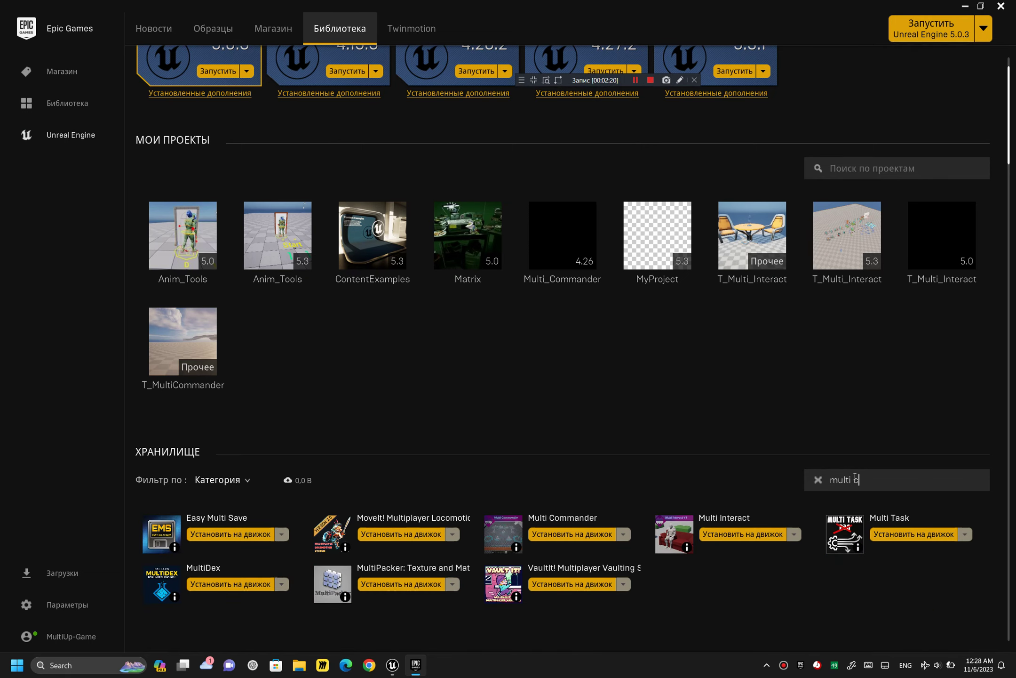
{"action": "type", "text": "omma"}
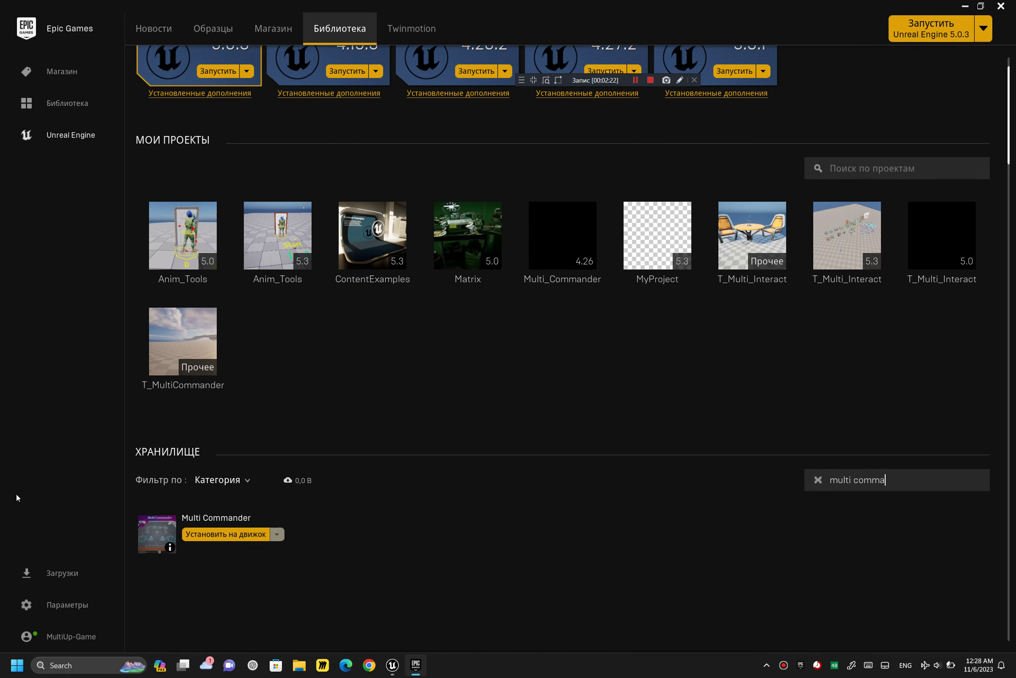
Step: Attempt installing Multi Commander, cancel, and recheck engine 5.3.1's installed add-ons
{"action": "left_click", "coordinate": [230, 535]}
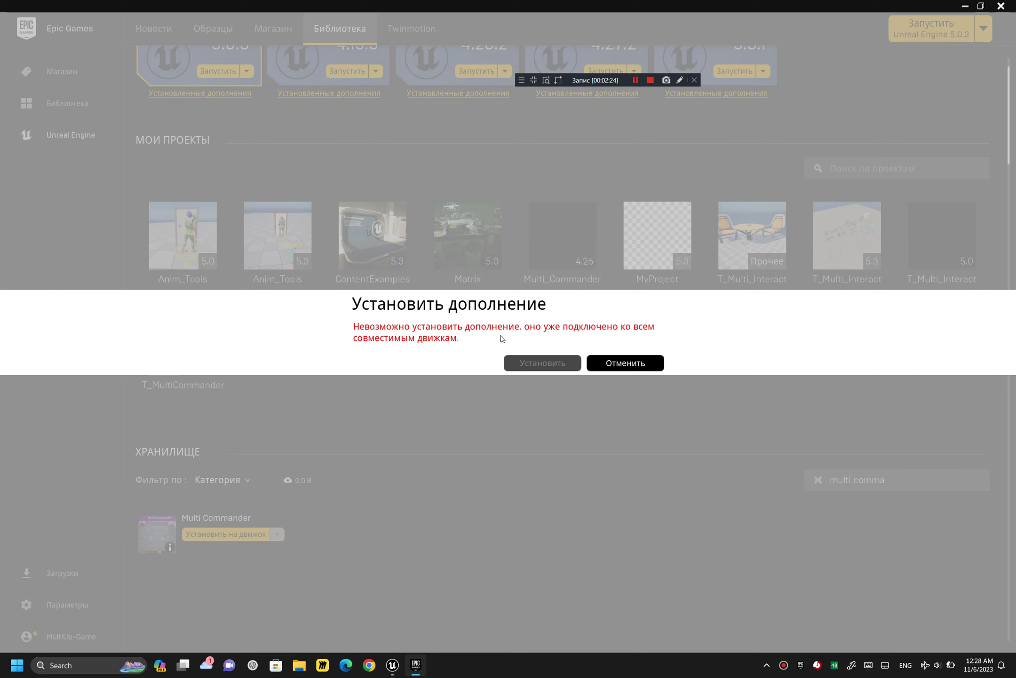
{"action": "left_click", "coordinate": [647, 361]}
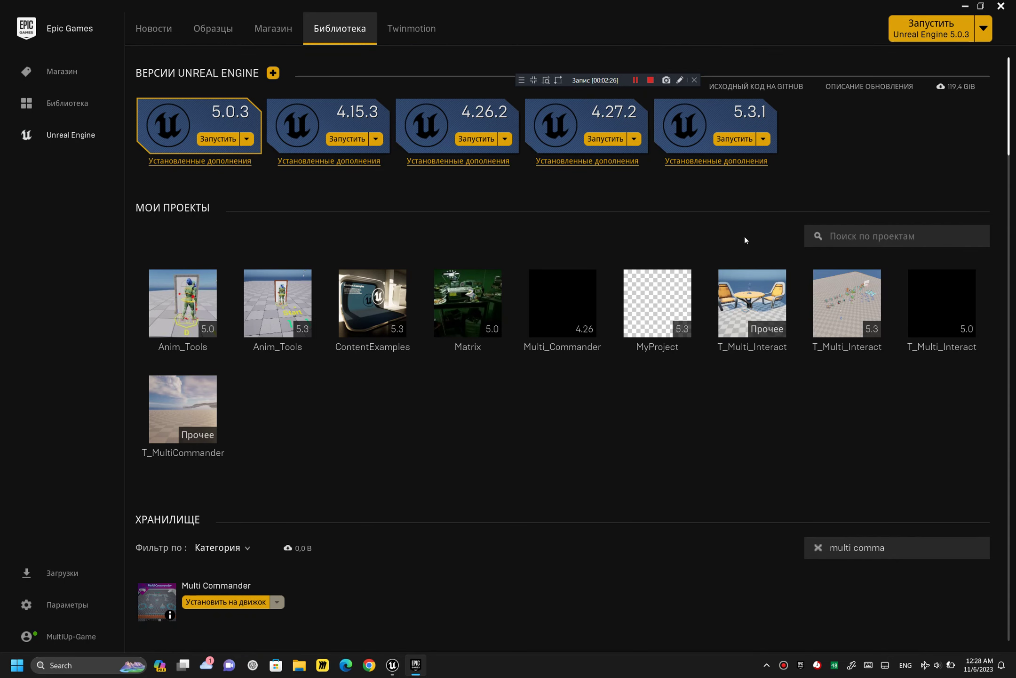
{"action": "left_click", "coordinate": [753, 160]}
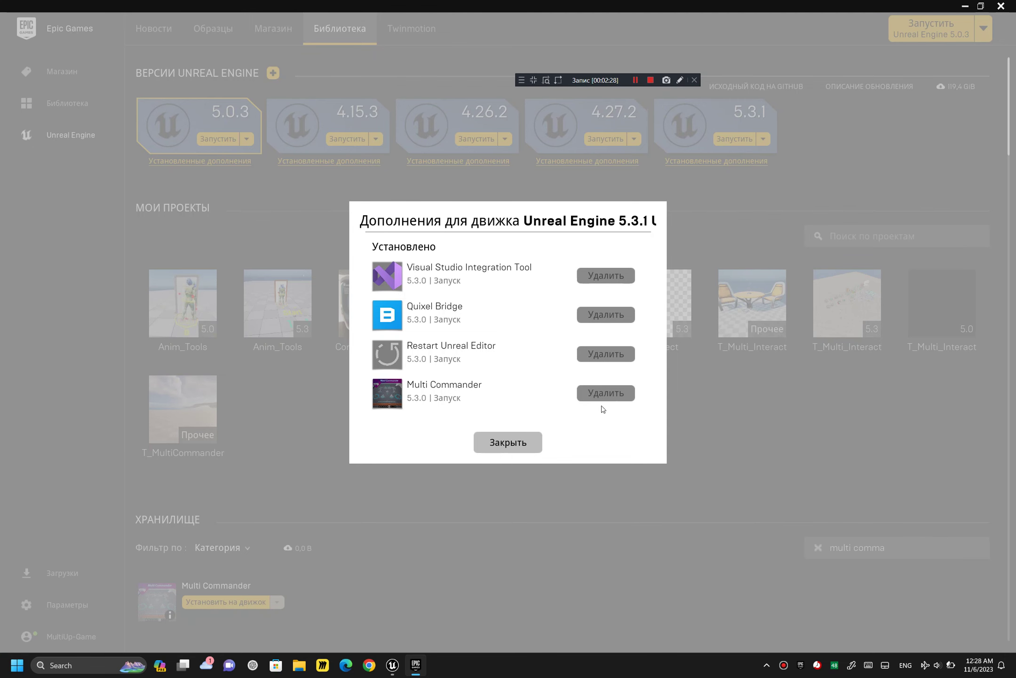
{"action": "left_click", "coordinate": [535, 445]}
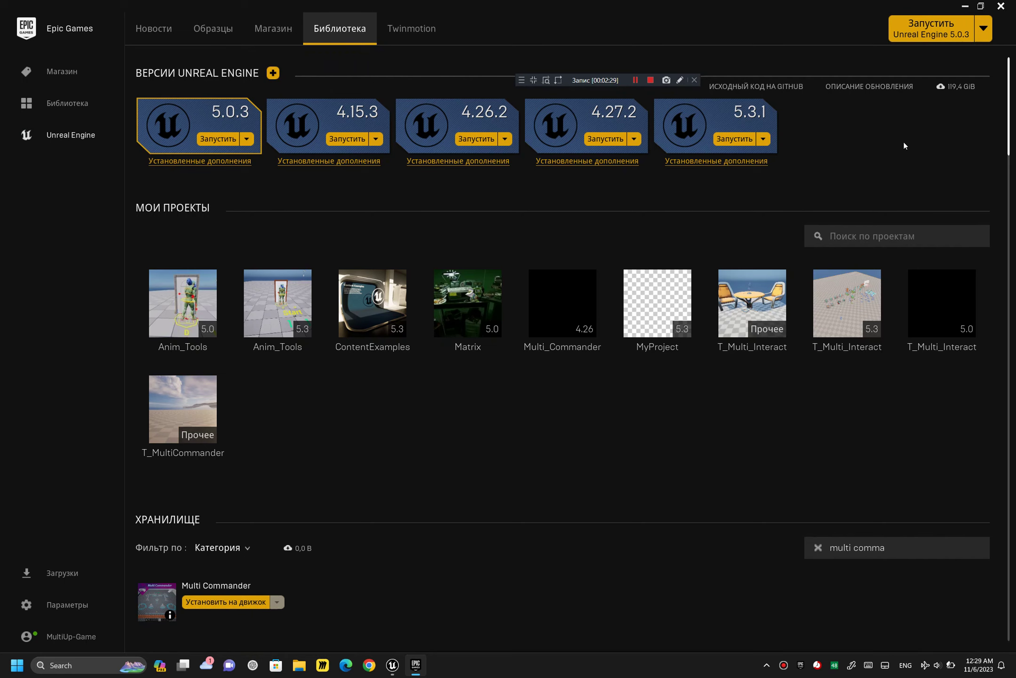
Step: Enable the beta MultiCommander plugin in the editor and restart the editor
{"action": "left_click", "coordinate": [963, 10]}
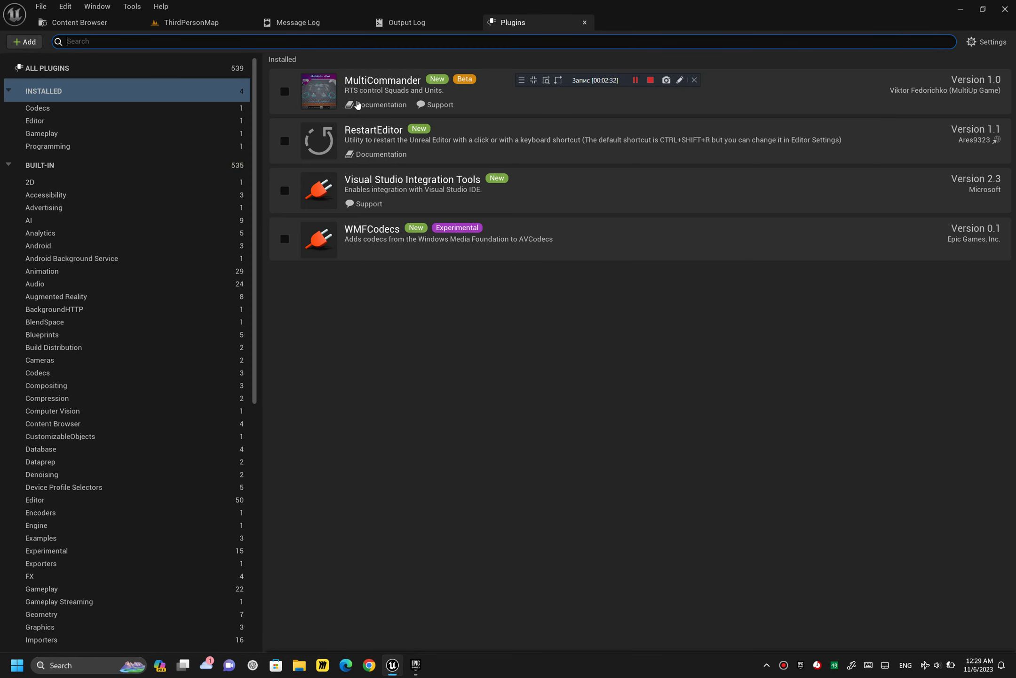
{"action": "left_click", "coordinate": [284, 91]}
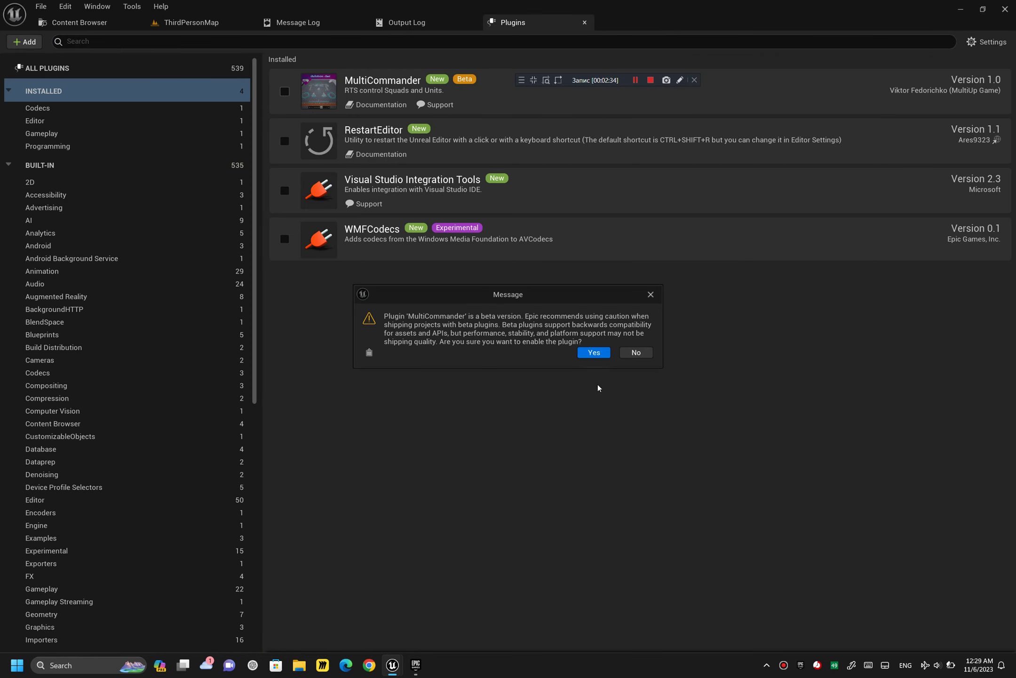
{"action": "left_click", "coordinate": [594, 353]}
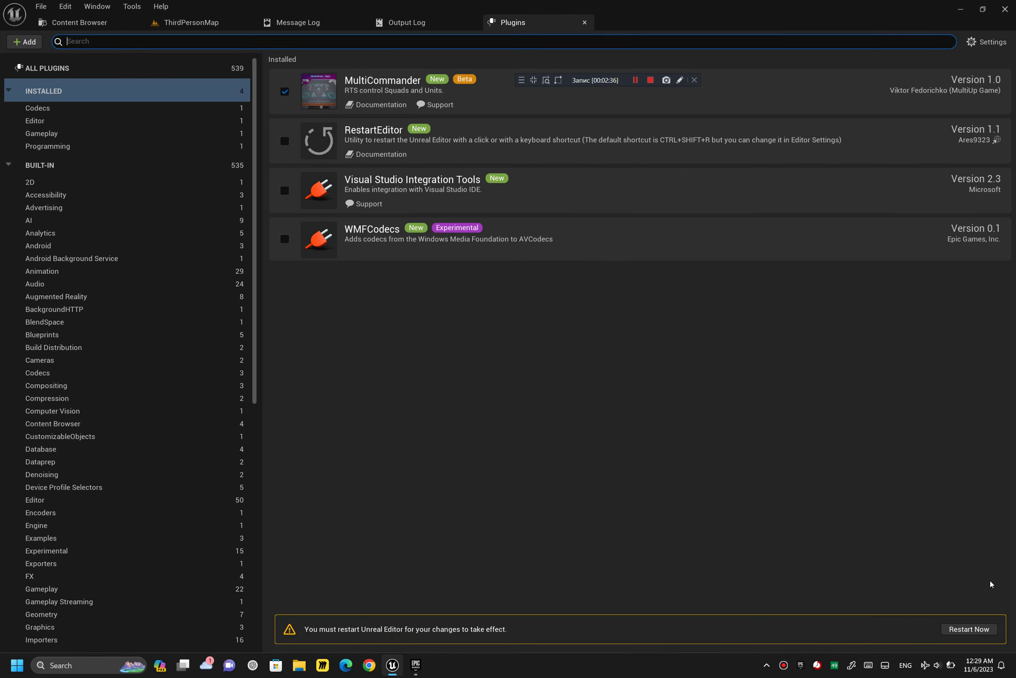
{"action": "left_click", "coordinate": [970, 628]}
Step: Set the rendering-features warning to not show again and dismiss it
{"action": "left_click", "coordinate": [638, 81]}
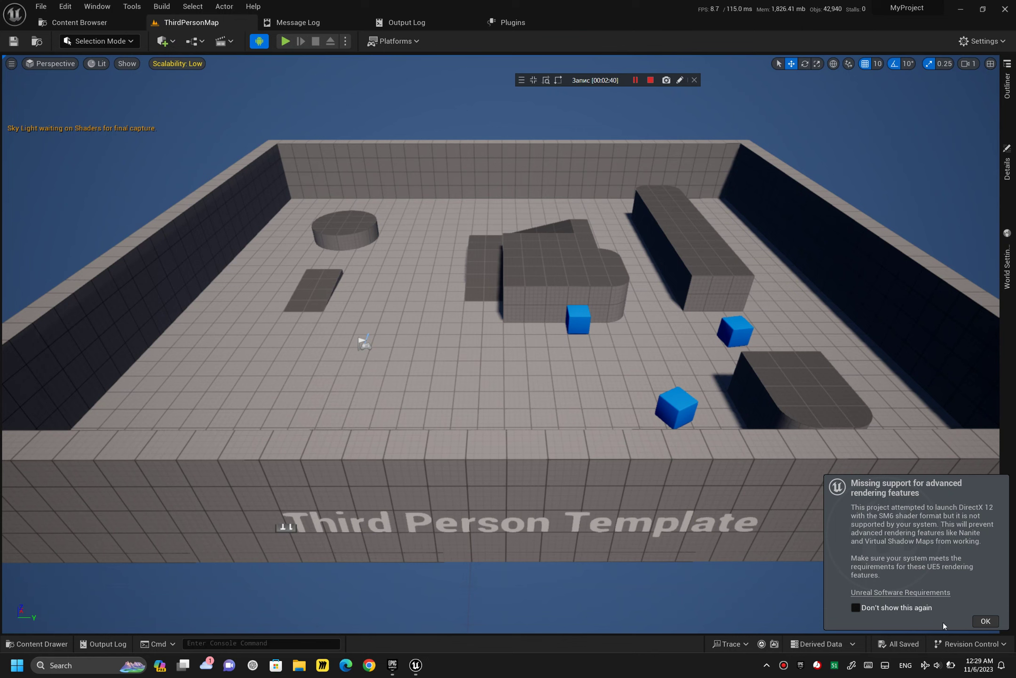
{"action": "left_click", "coordinate": [897, 607]}
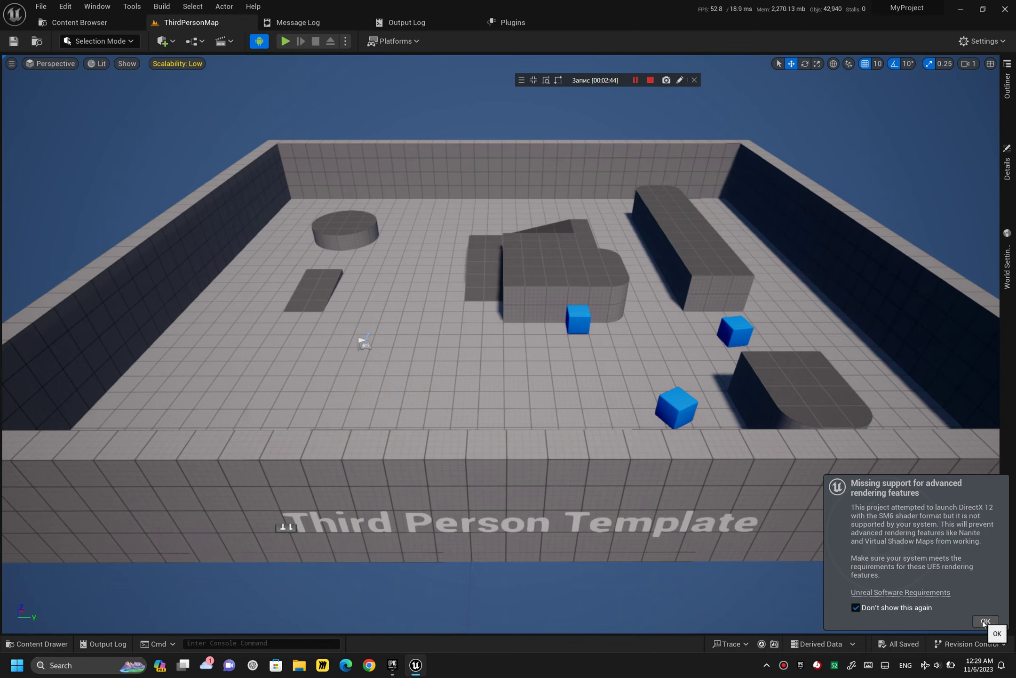
{"action": "left_click", "coordinate": [985, 622]}
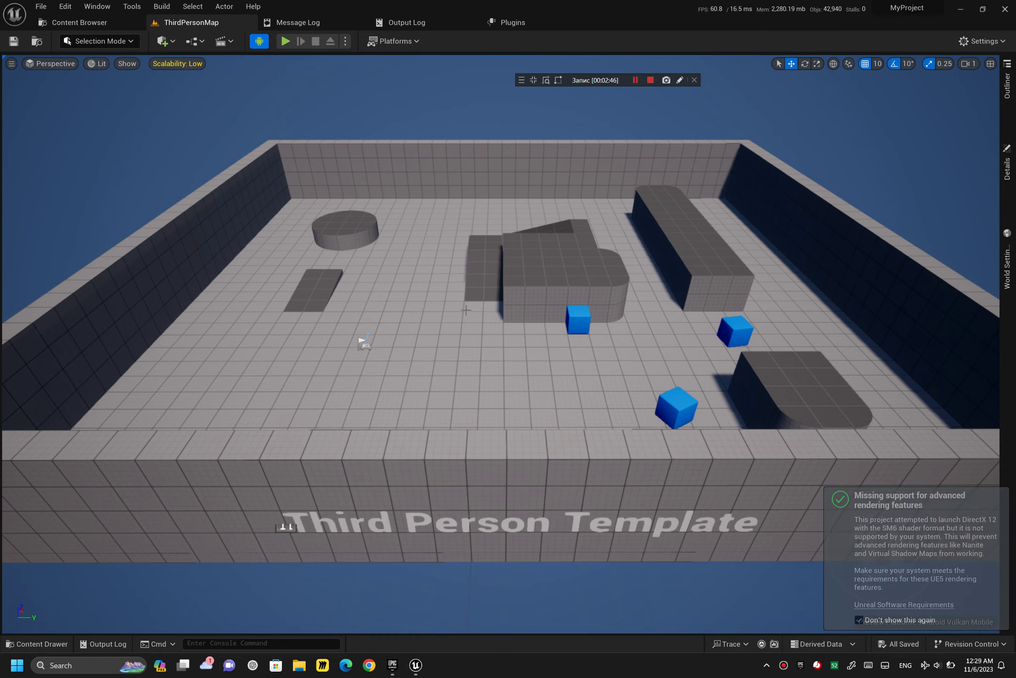
Step: Filter the Plugin Browser to show only the installed plugins
{"action": "left_click", "coordinate": [82, 22]}
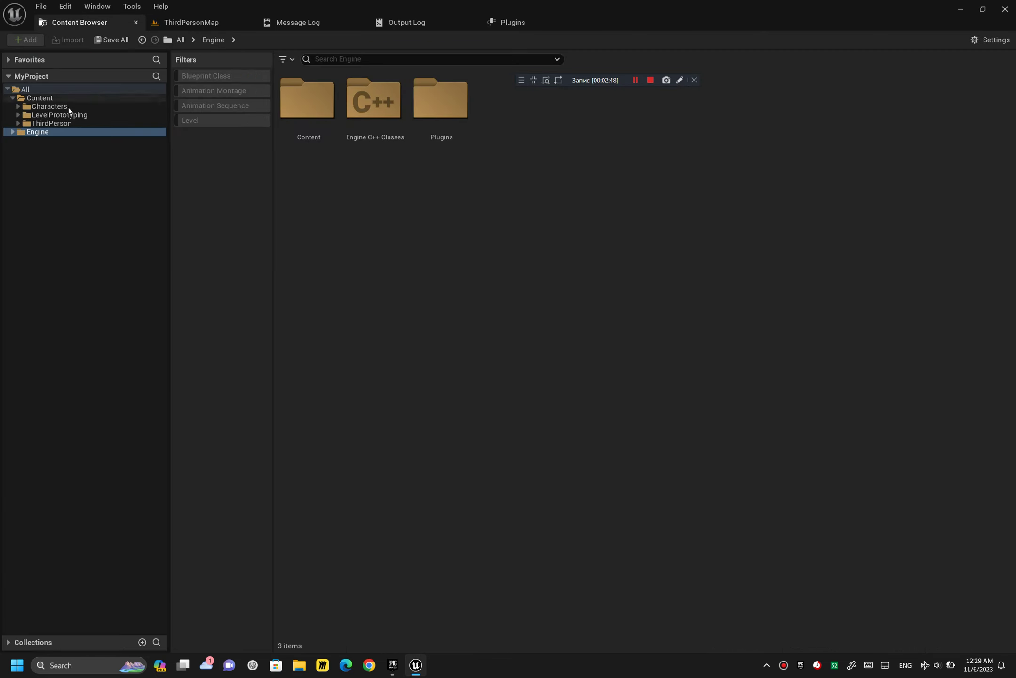
{"action": "left_click", "coordinate": [512, 30]}
{"action": "left_click", "coordinate": [148, 98]}
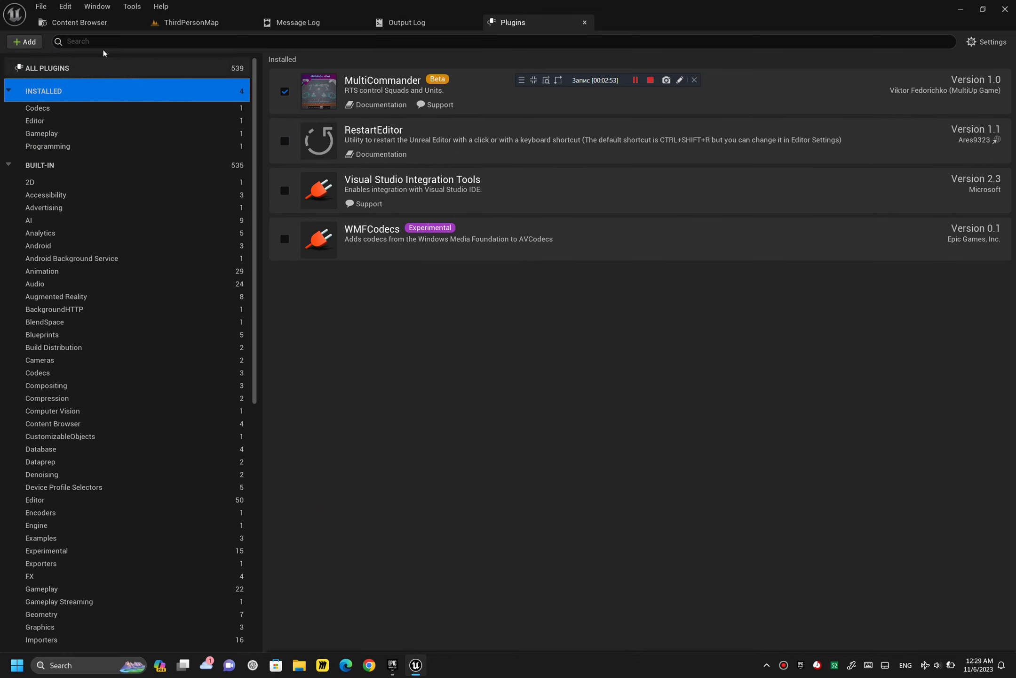
Step: In the Content folder, create a Blueprint class with parent BP_Squad, keeping the name NewBlueprint
{"action": "left_click", "coordinate": [99, 25]}
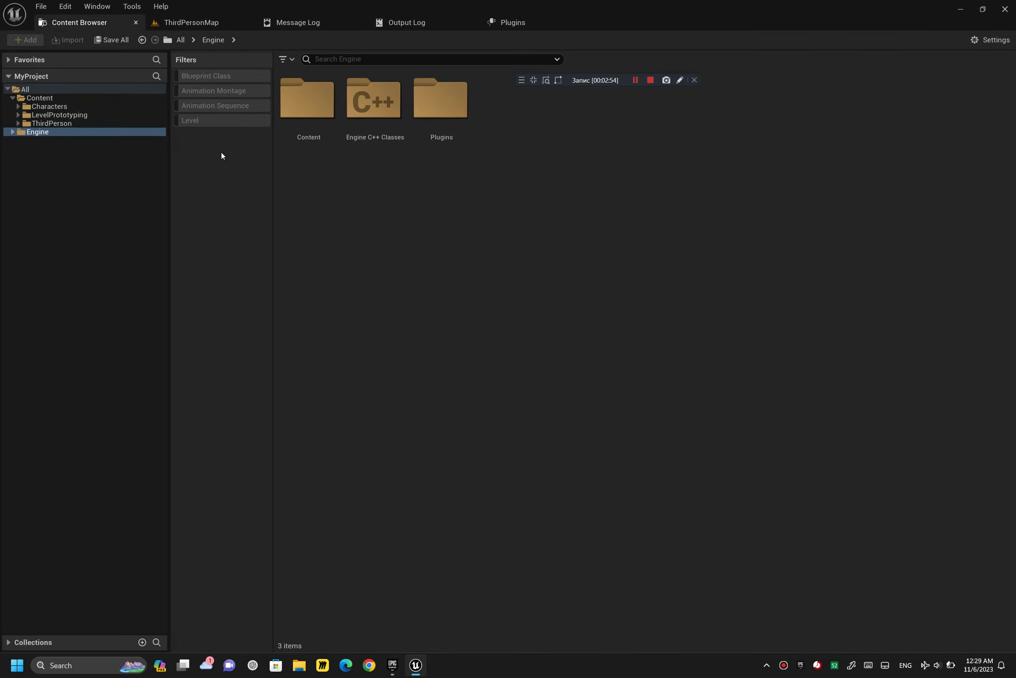
{"action": "left_click", "coordinate": [12, 132]}
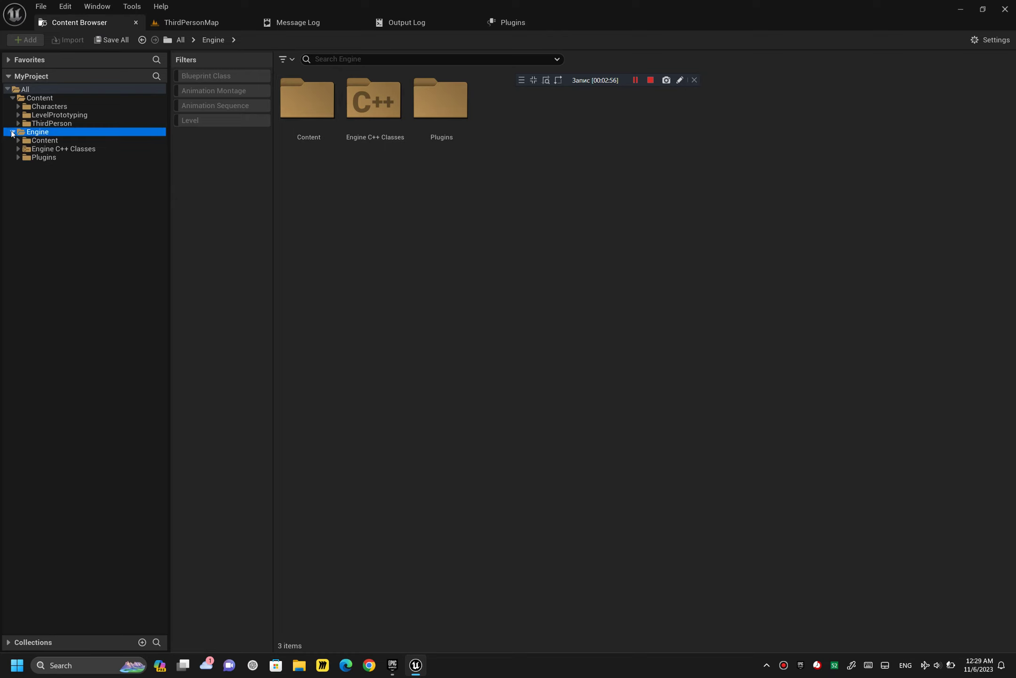
{"action": "left_click", "coordinate": [51, 99]}
{"action": "right_click", "coordinate": [458, 213]}
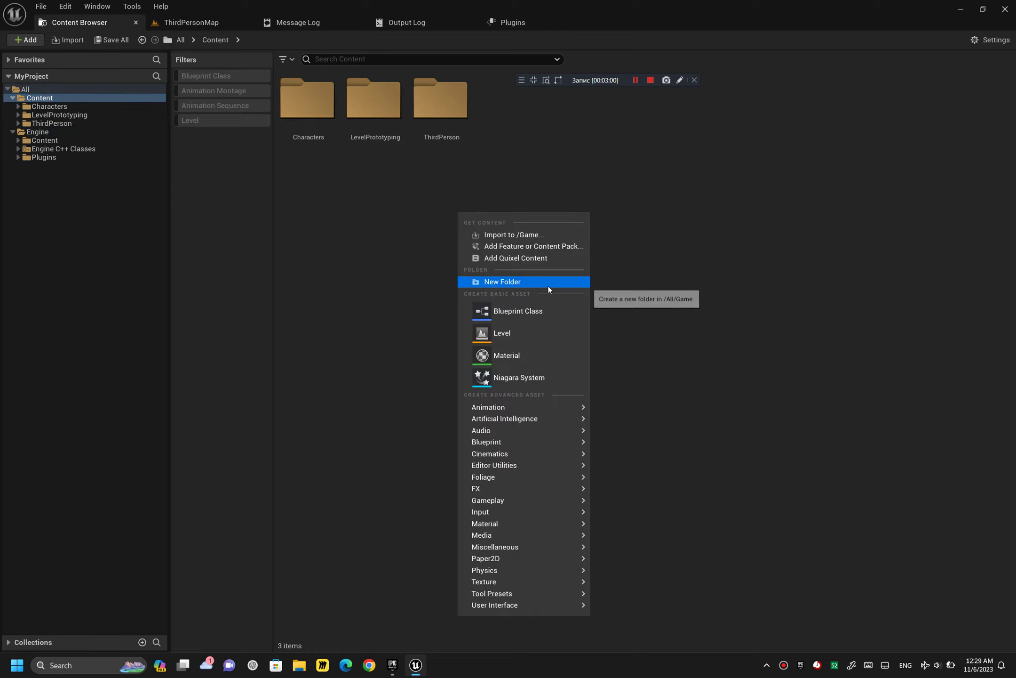
{"action": "left_click", "coordinate": [537, 313]}
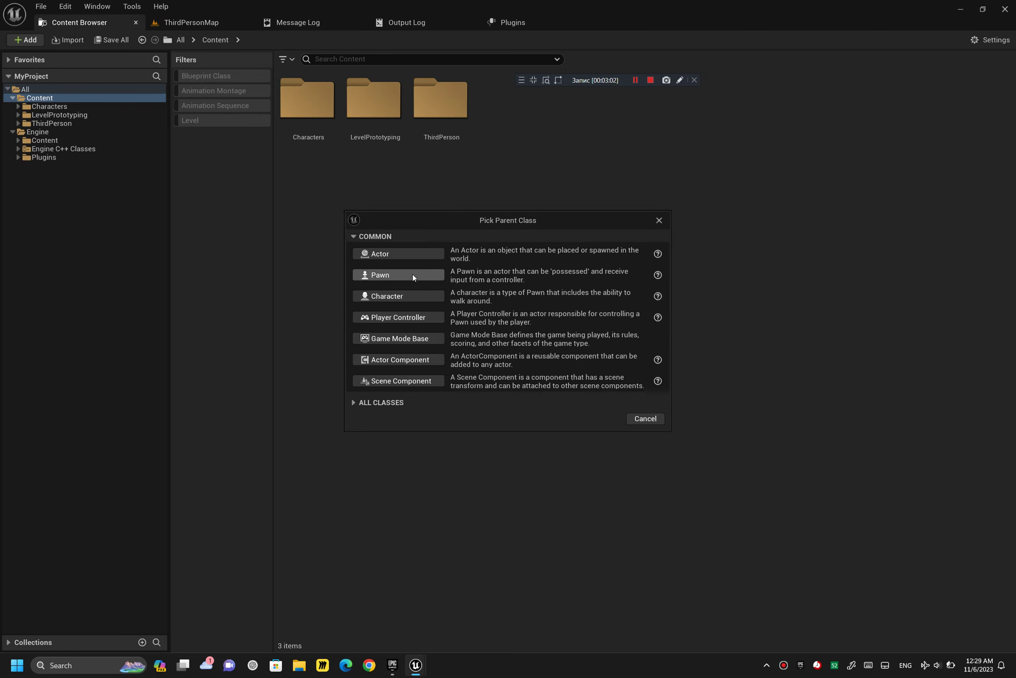
{"action": "left_click", "coordinate": [381, 403]}
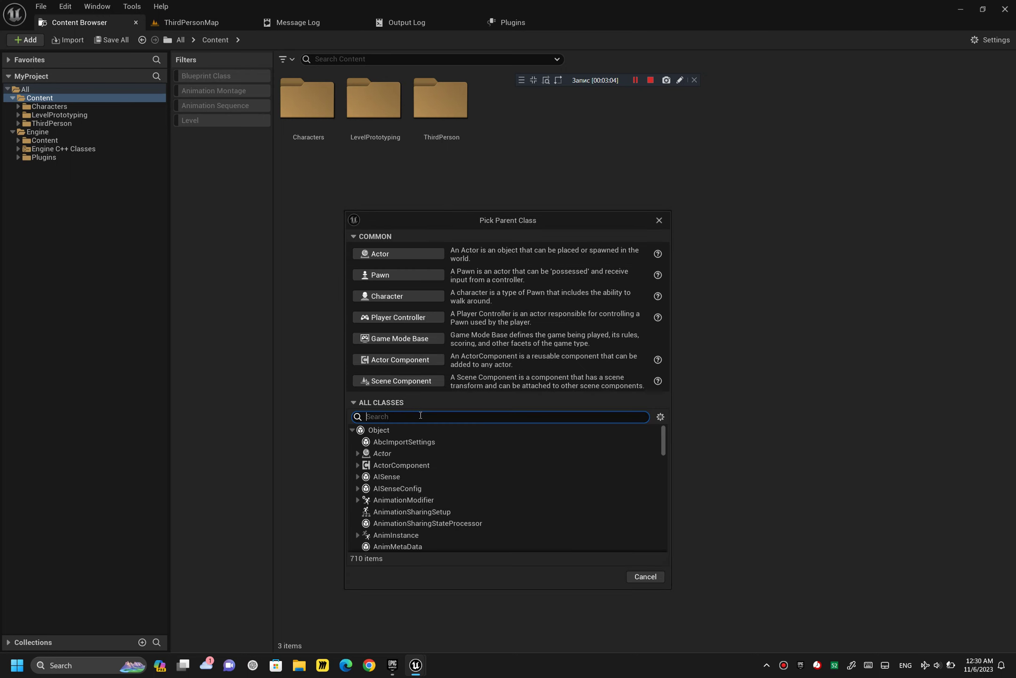
{"action": "type", "text": "squ"}
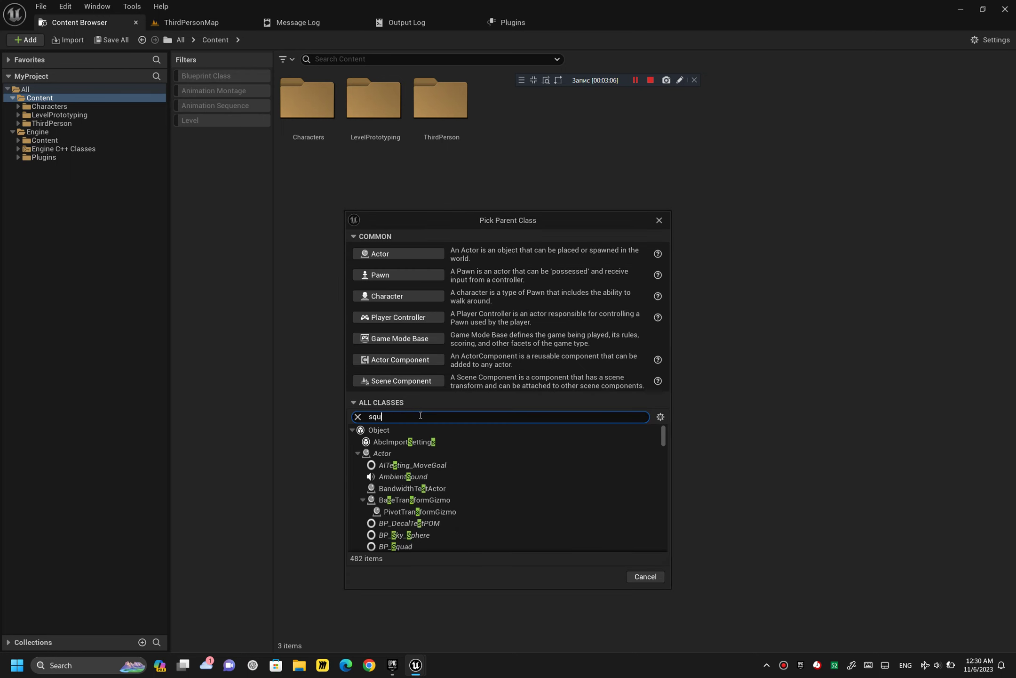
{"action": "left_click", "coordinate": [422, 454]}
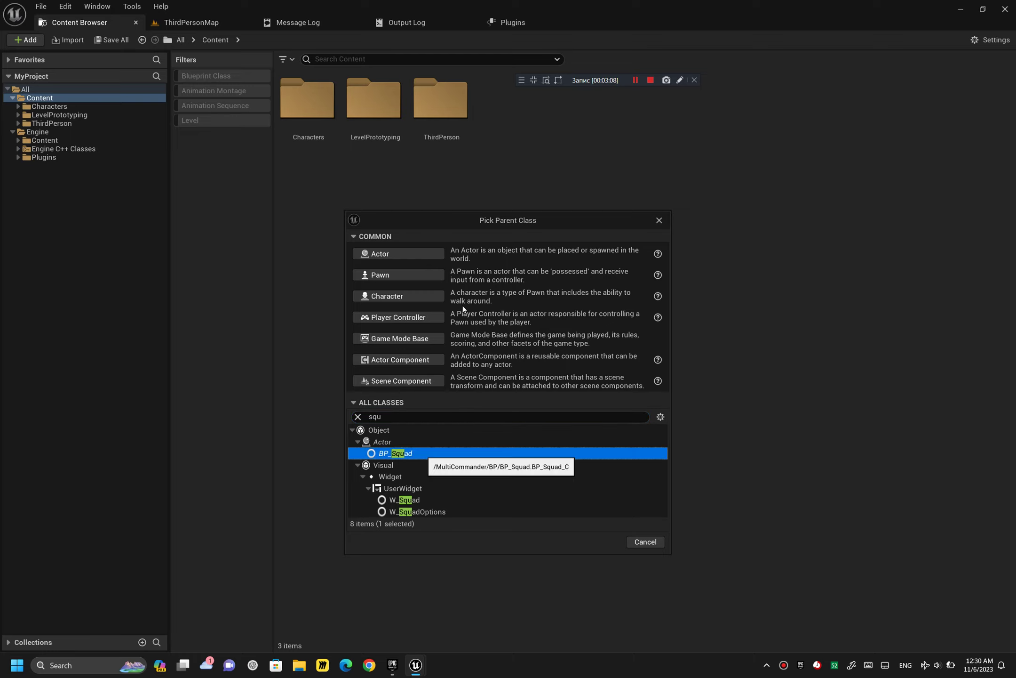
{"action": "left_click", "coordinate": [607, 542]}
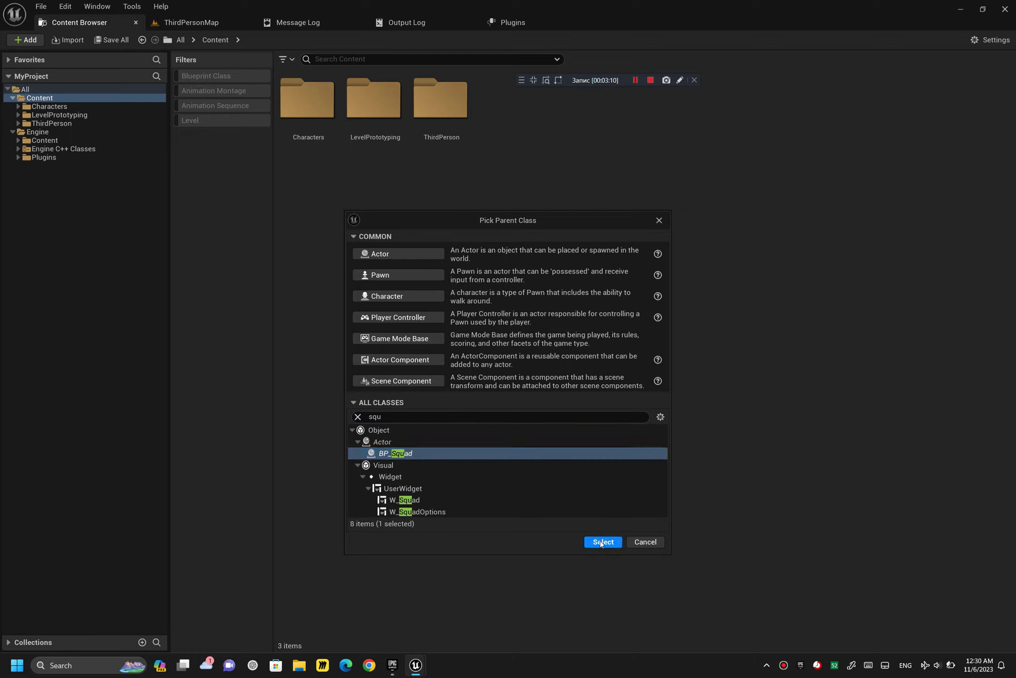
{"action": "key", "text": "Return"}
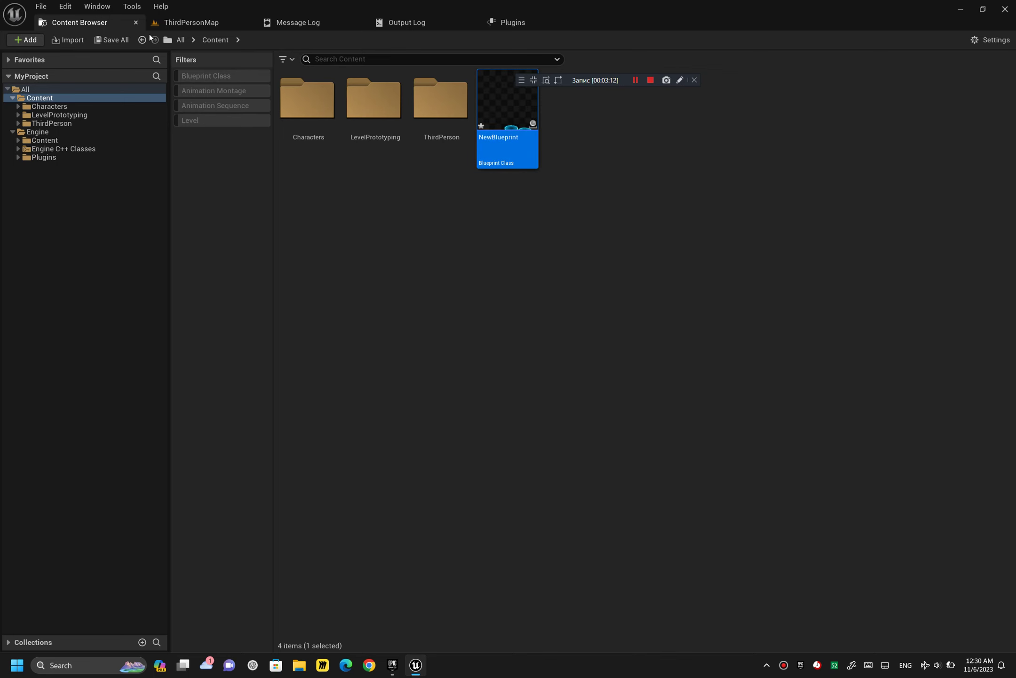
Step: Drop NewBlueprint onto the level floor, inspect its squad grid, then delete it
{"action": "left_click_drag", "start_coordinate": [503, 113], "coordinate": [298, 149]}
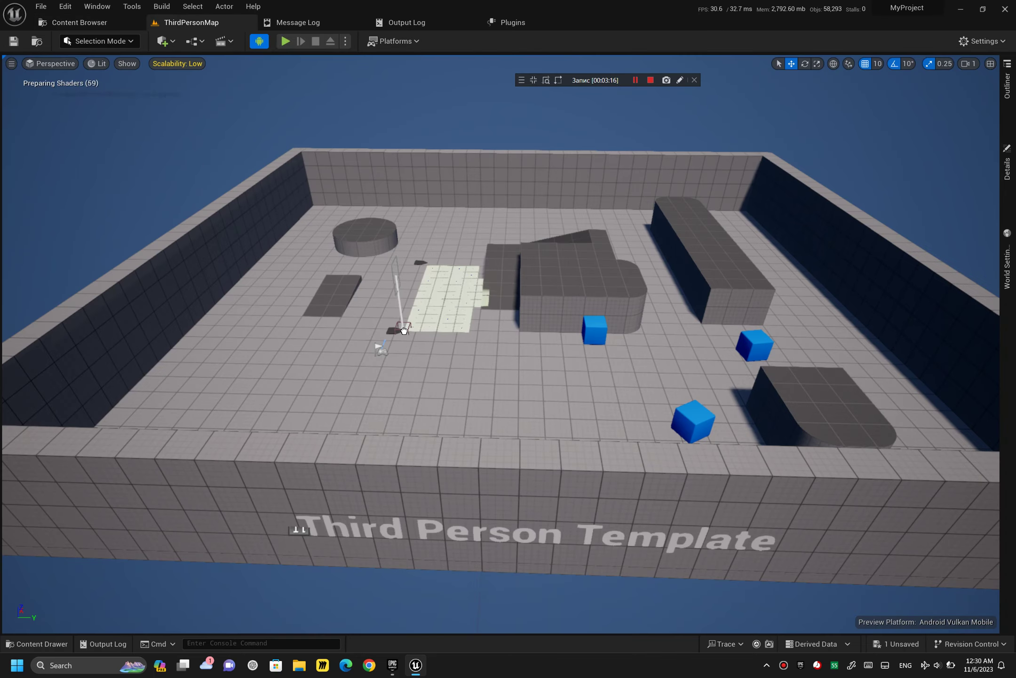
{"action": "left_click_drag", "start_coordinate": [298, 148], "coordinate": [360, 336]}
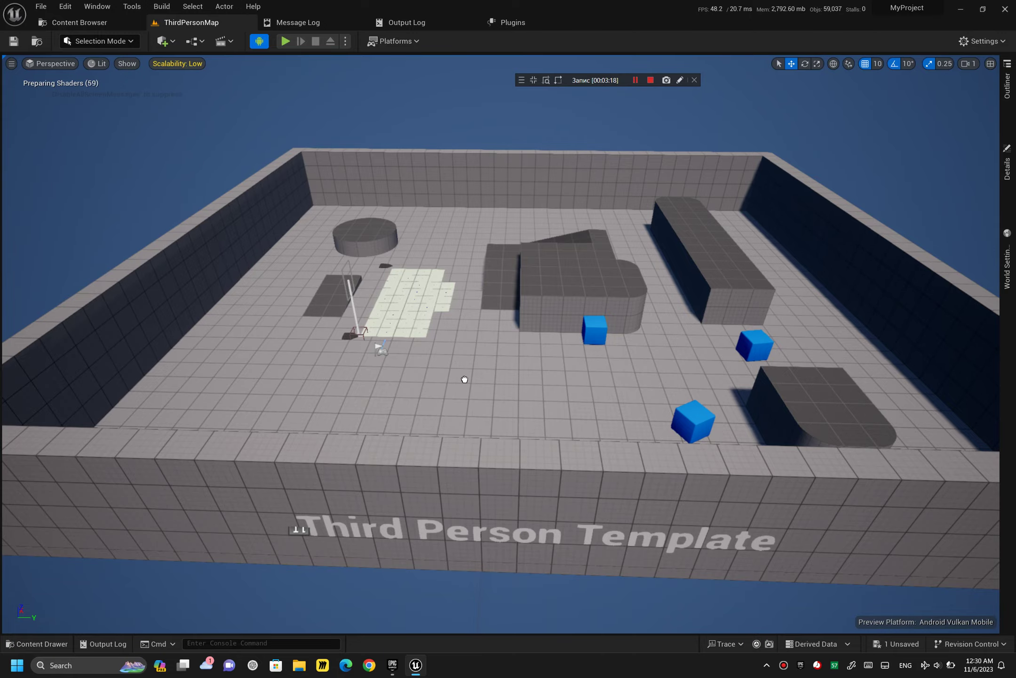
{"action": "right_click_drag", "start_coordinate": [508, 329], "coordinate": [471, 330]}
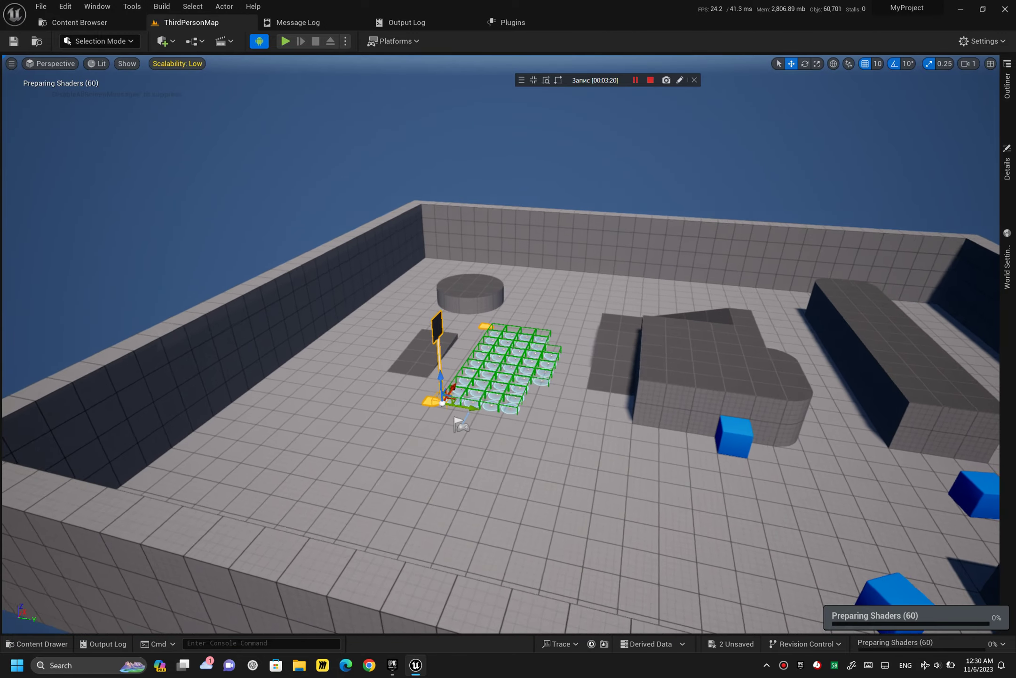
{"action": "scroll", "coordinate": [508, 344], "scroll_direction": "down", "scroll_amount": 3}
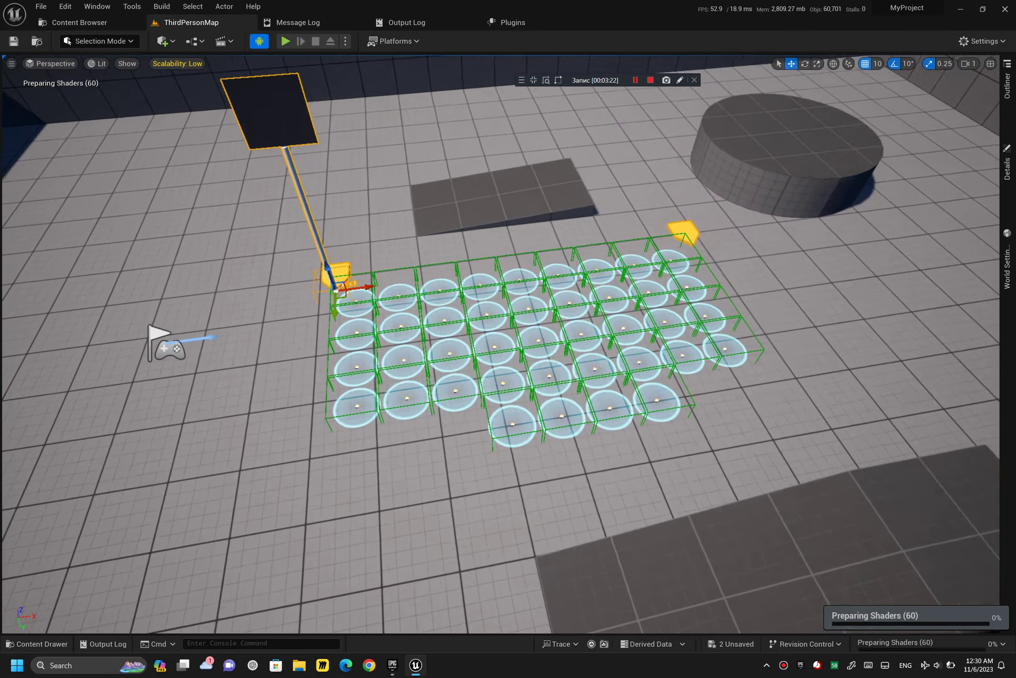
{"action": "scroll", "coordinate": [509, 343], "scroll_direction": "down", "scroll_amount": 2}
{"action": "scroll", "coordinate": [509, 343], "scroll_direction": "down", "scroll_amount": 2}
{"action": "right_click_drag", "start_coordinate": [471, 329], "coordinate": [494, 327]}
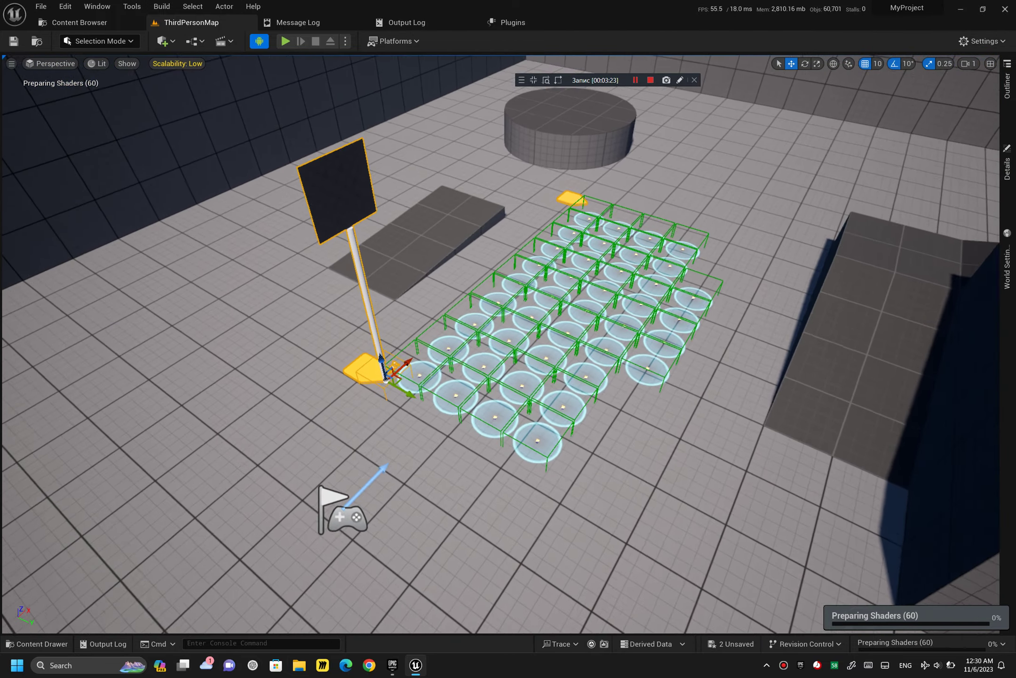
{"action": "key", "text": "Delete"}
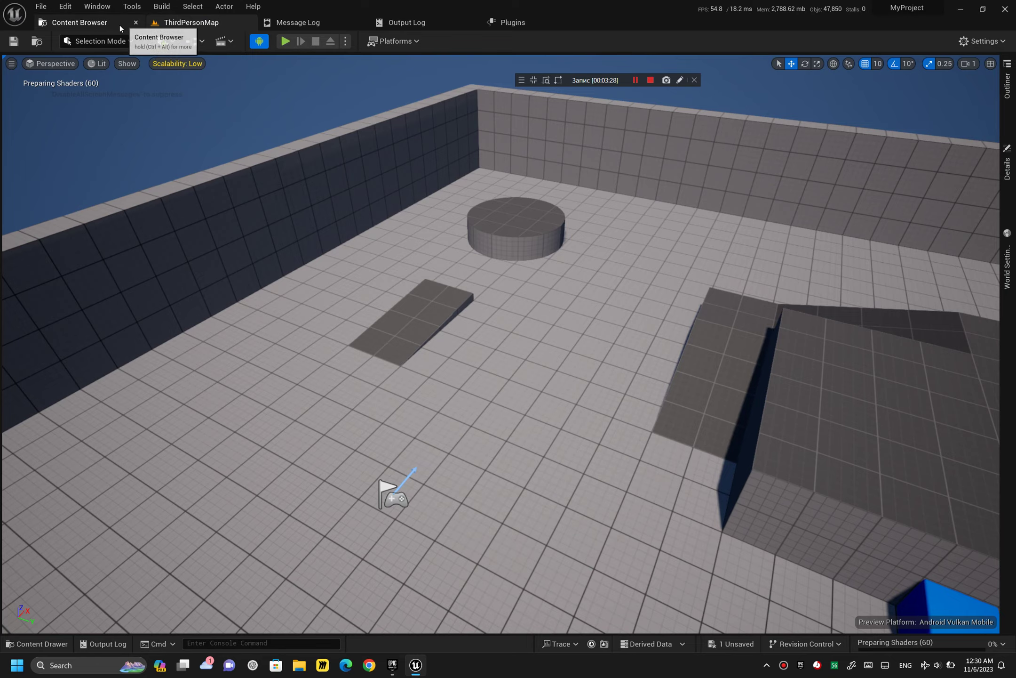
Step: Create a Blueprint class named NewBlueprint1 with parent class Multi_Commander_Comp in Content
{"action": "left_click", "coordinate": [79, 22]}
{"action": "right_click", "coordinate": [418, 253]}
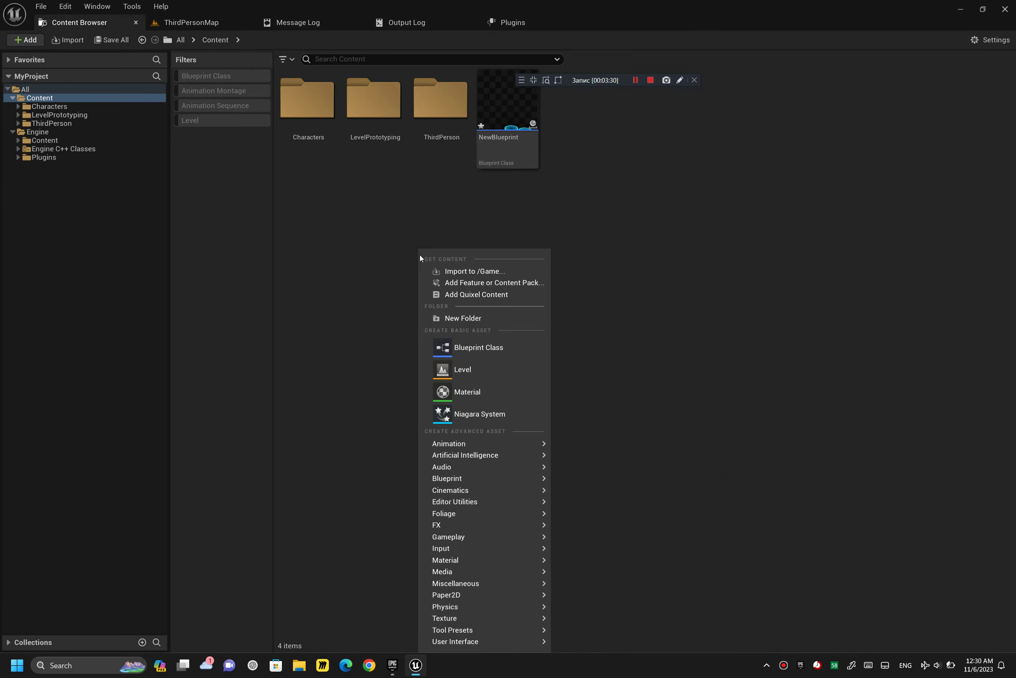
{"action": "left_click", "coordinate": [440, 346]}
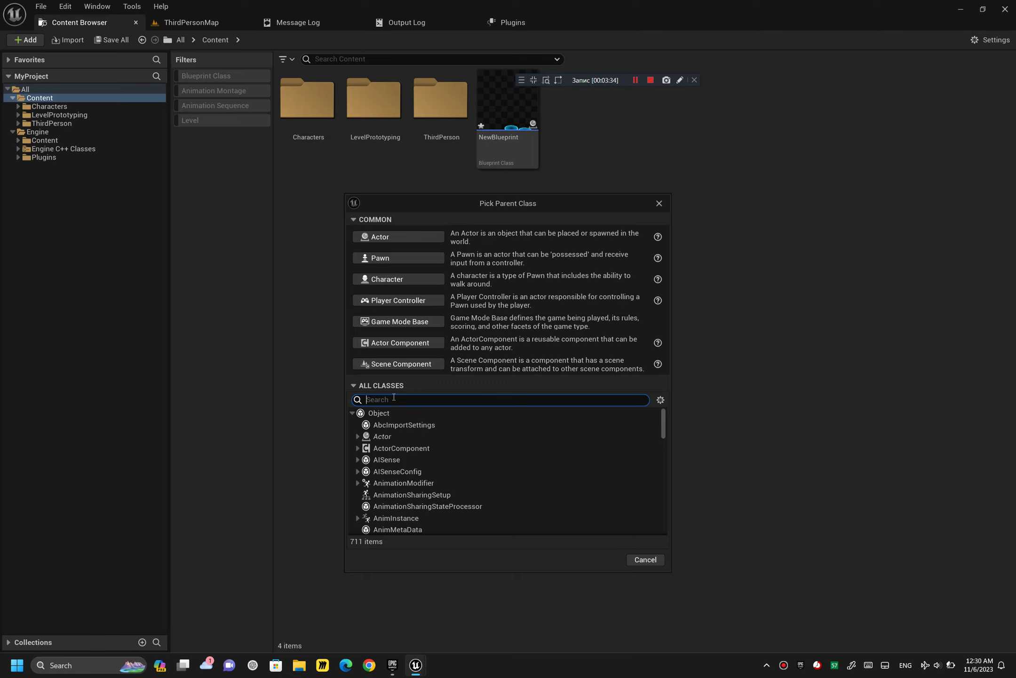
{"action": "type", "text": "in"}
{"action": "key", "text": "BackSpace"}
{"action": "key", "text": "BackSpace"}
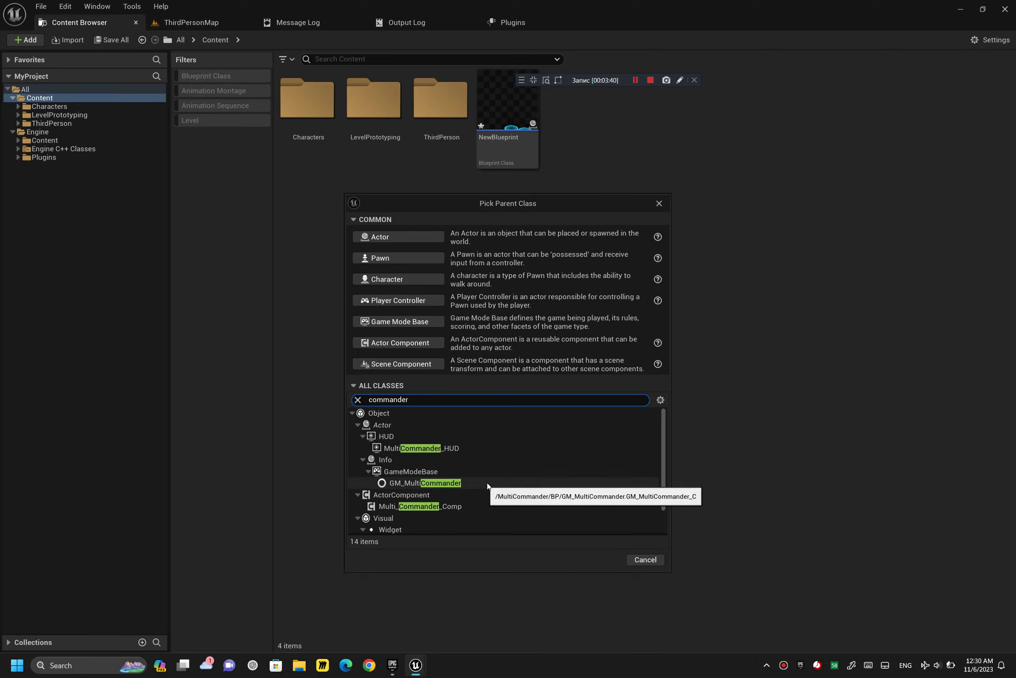
{"action": "left_click", "coordinate": [469, 508]}
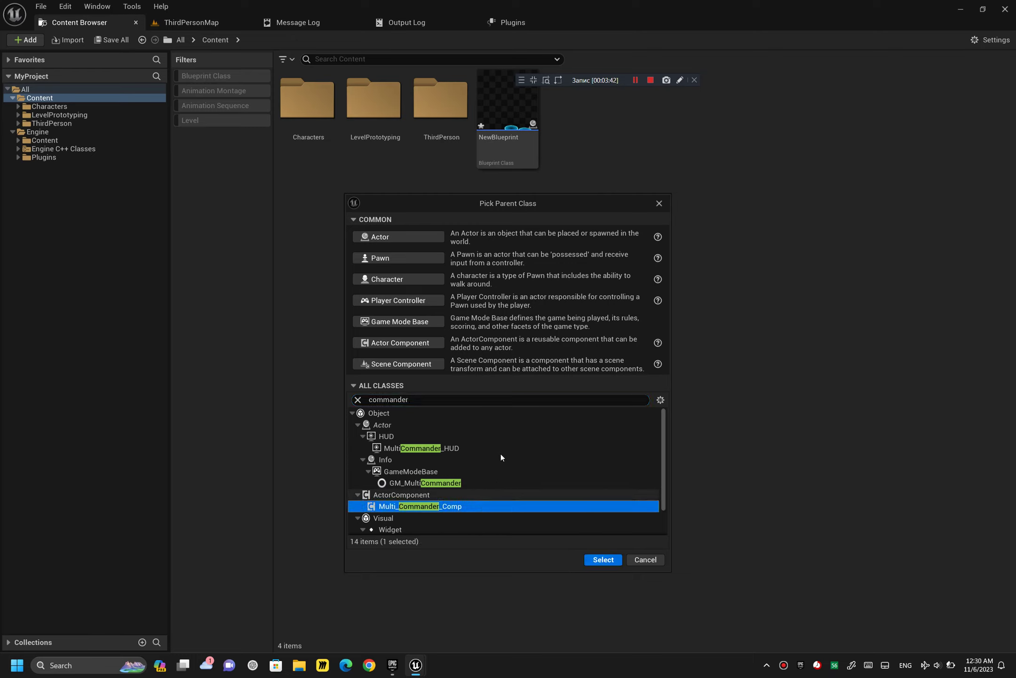
{"action": "left_click", "coordinate": [601, 561]}
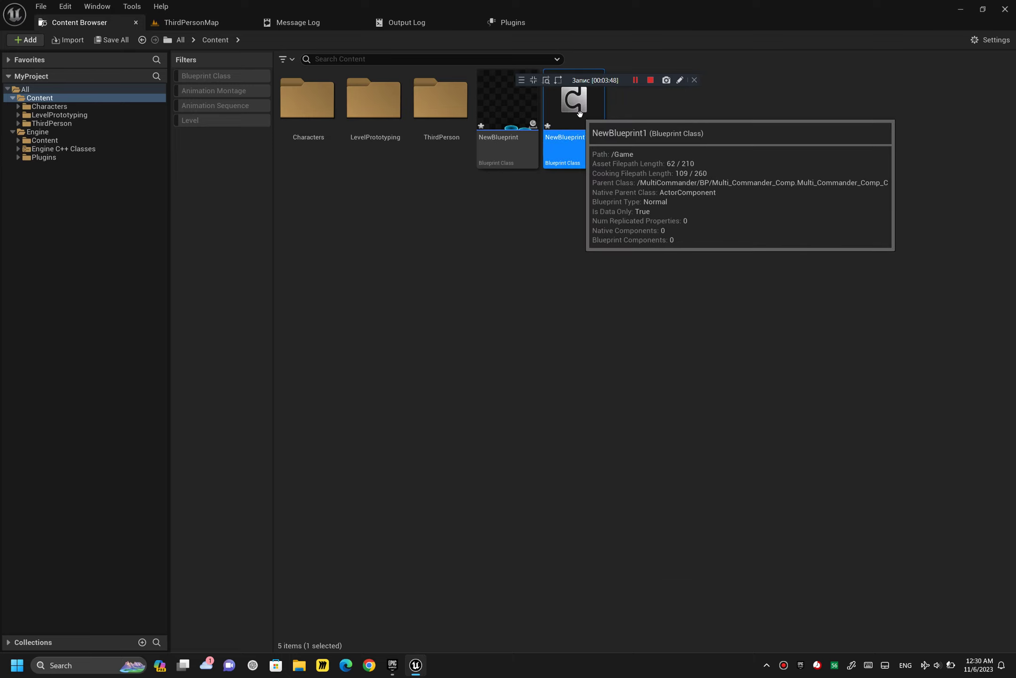
Step: Look over NewBlueprint1's graph, close it, and open NewBlueprint in the Blueprint editor
{"action": "double_click", "coordinate": [561, 119]}
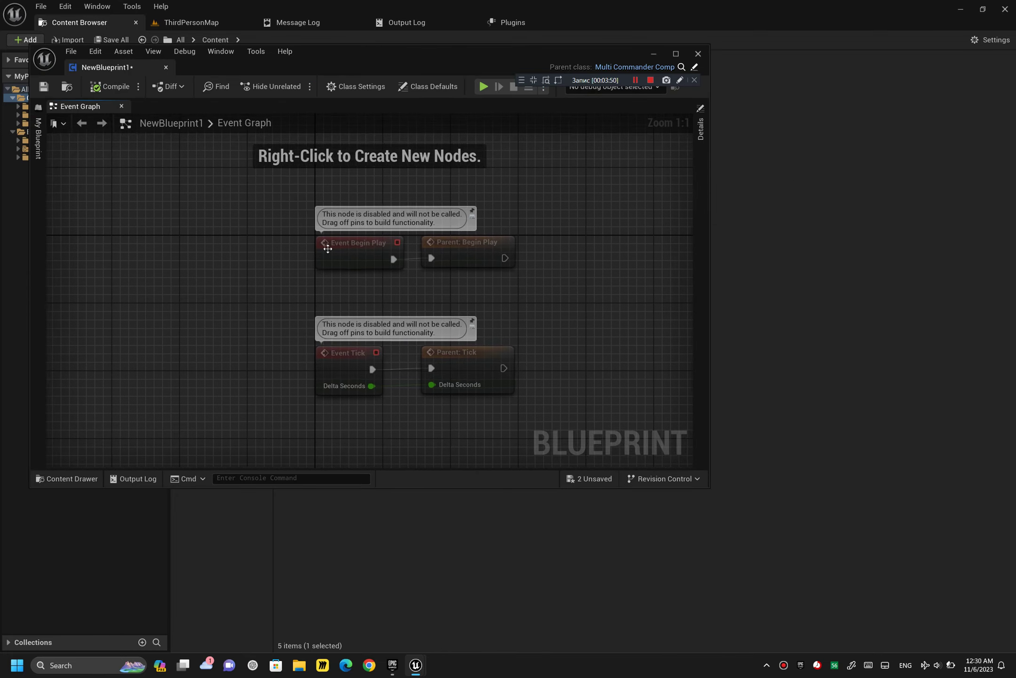
{"action": "scroll", "coordinate": [279, 268], "scroll_direction": "down", "scroll_amount": 2}
{"action": "right_click_drag", "start_coordinate": [278, 272], "coordinate": [345, 284]}
{"action": "left_click", "coordinate": [699, 53]}
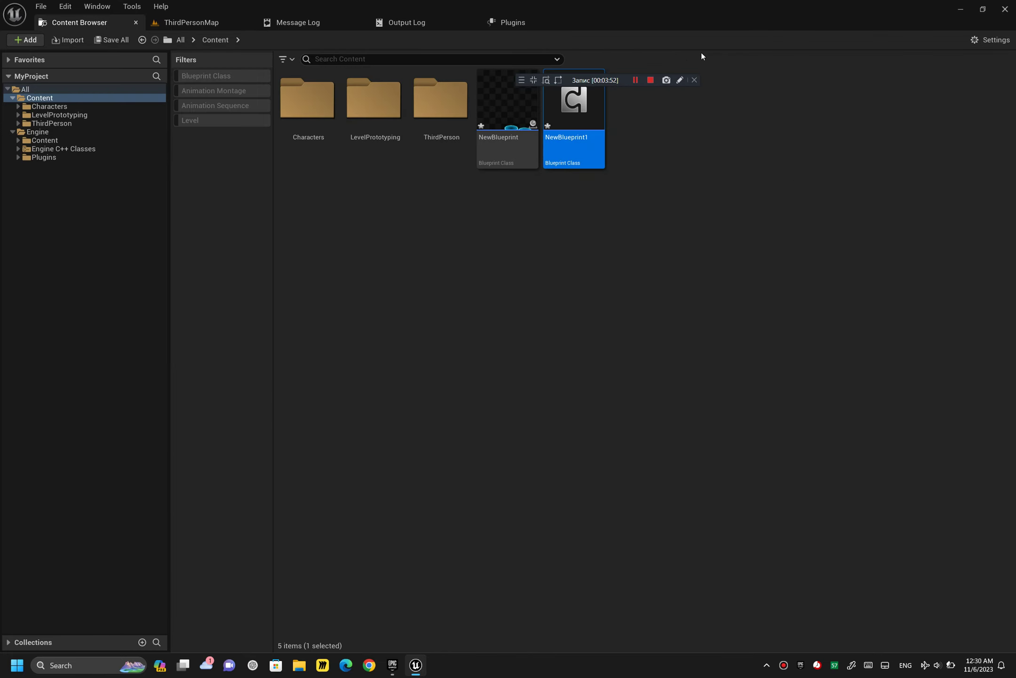
{"action": "double_click", "coordinate": [487, 154]}
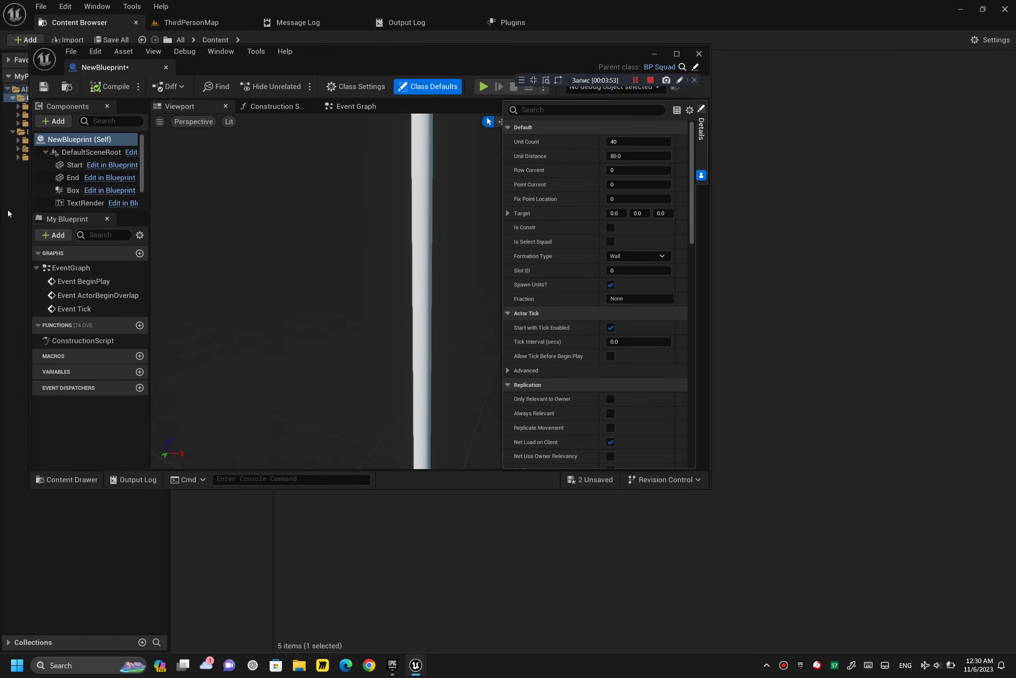
{"action": "scroll", "coordinate": [76, 178], "scroll_direction": "down", "scroll_amount": 2}
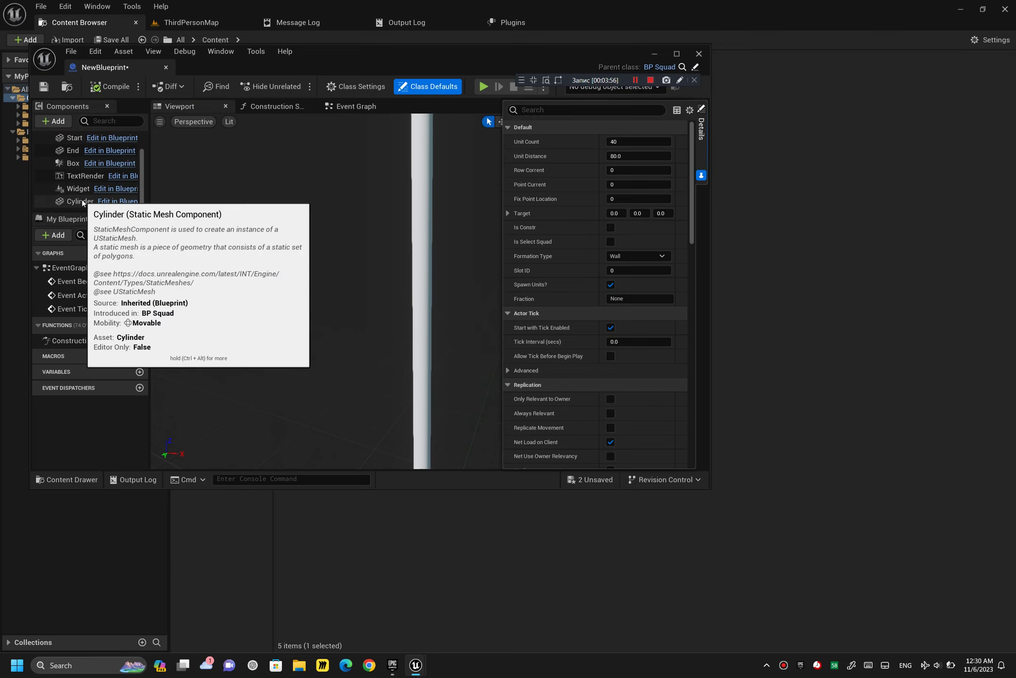
{"action": "mouse_move", "coordinate": [142, 181]}
{"action": "left_mouse_down"}
{"action": "mouse_move", "coordinate": [145, 159]}
{"action": "mouse_move", "coordinate": [145, 202]}
{"action": "left_mouse_up"}
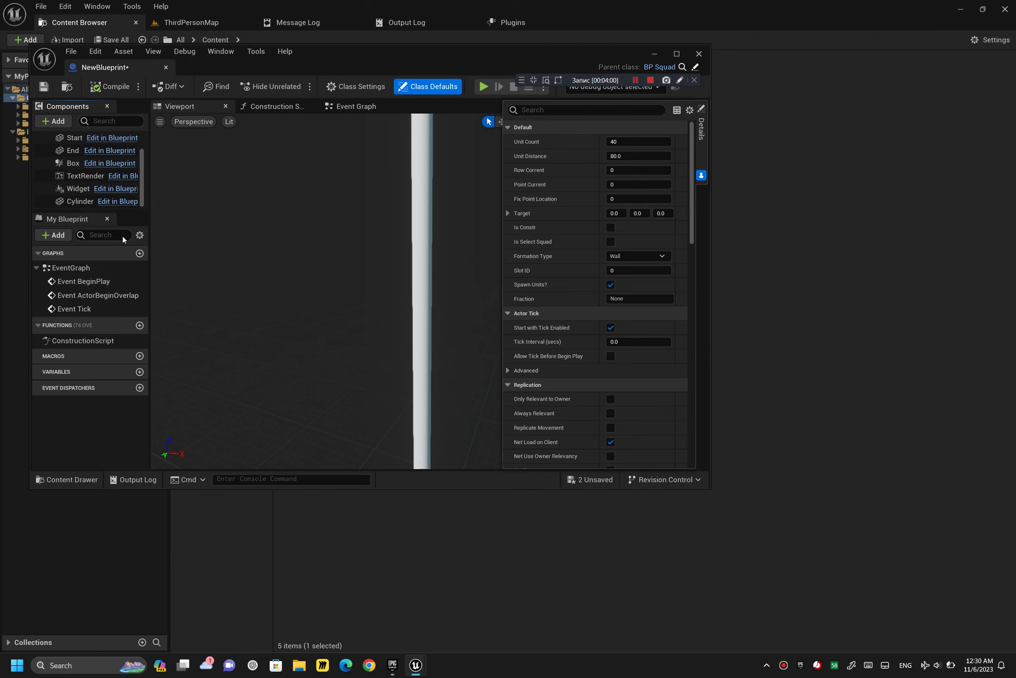
Step: Maximize the NewBlueprint editor, compile it, and browse Viewport, Construction Script, Class Defaults and Event Graph
{"action": "double_click", "coordinate": [212, 62]}
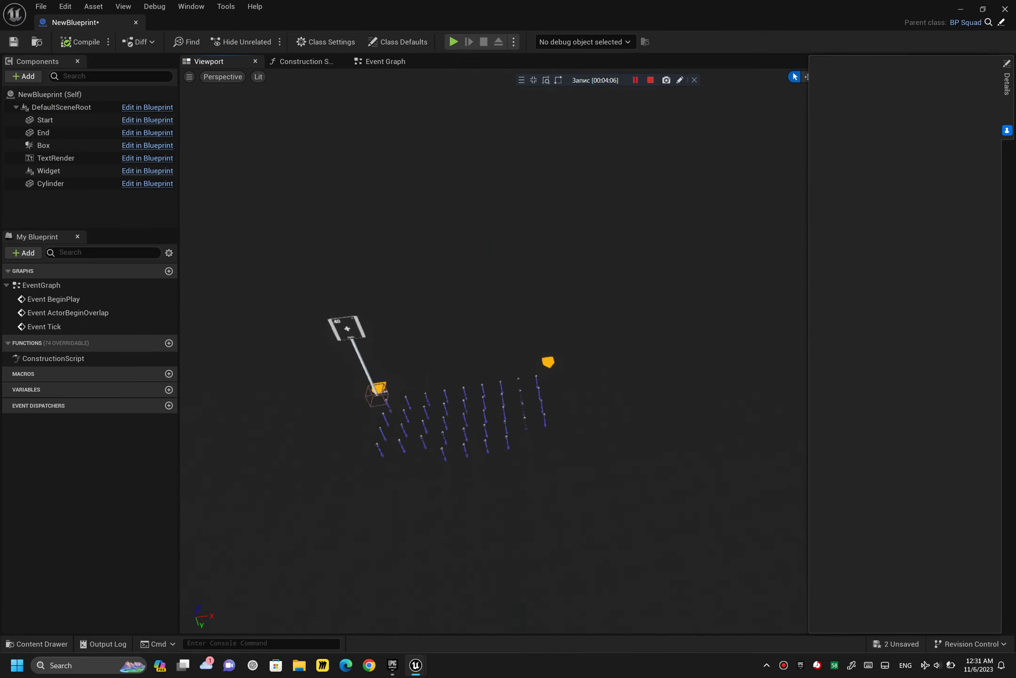
{"action": "left_click", "coordinate": [305, 62]}
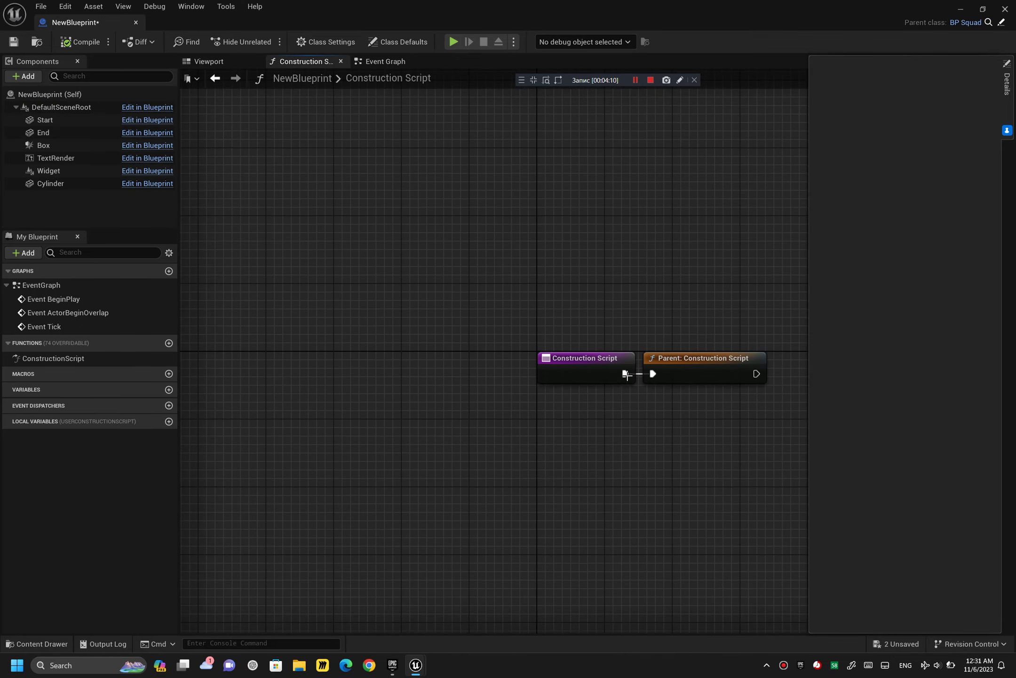
{"action": "left_click", "coordinate": [79, 42]}
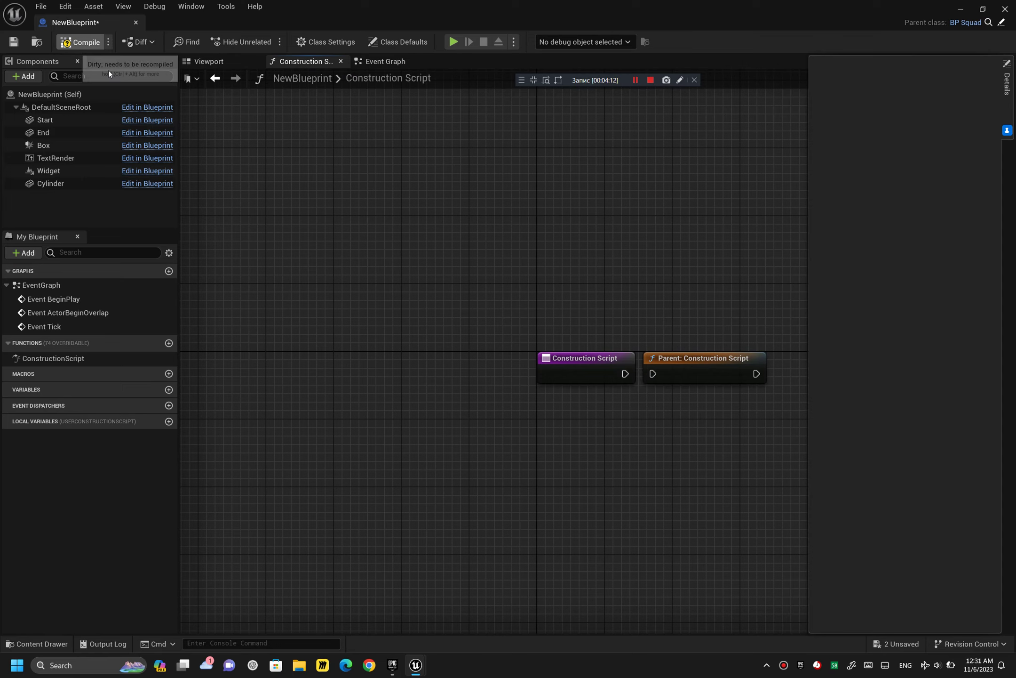
{"action": "left_click", "coordinate": [207, 62]}
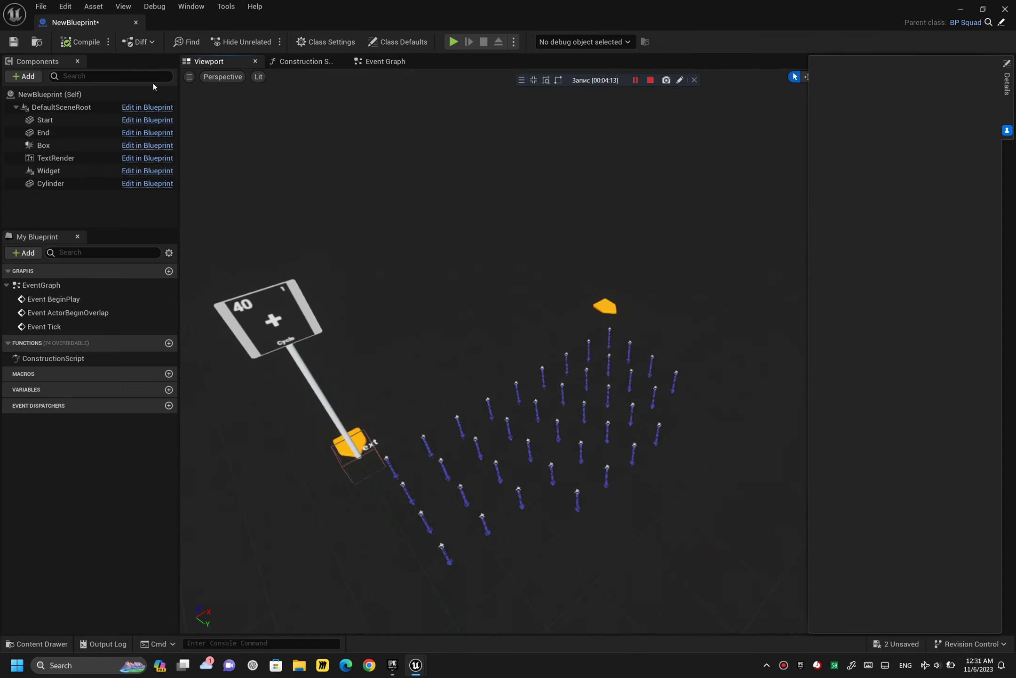
{"action": "left_click", "coordinate": [294, 63]}
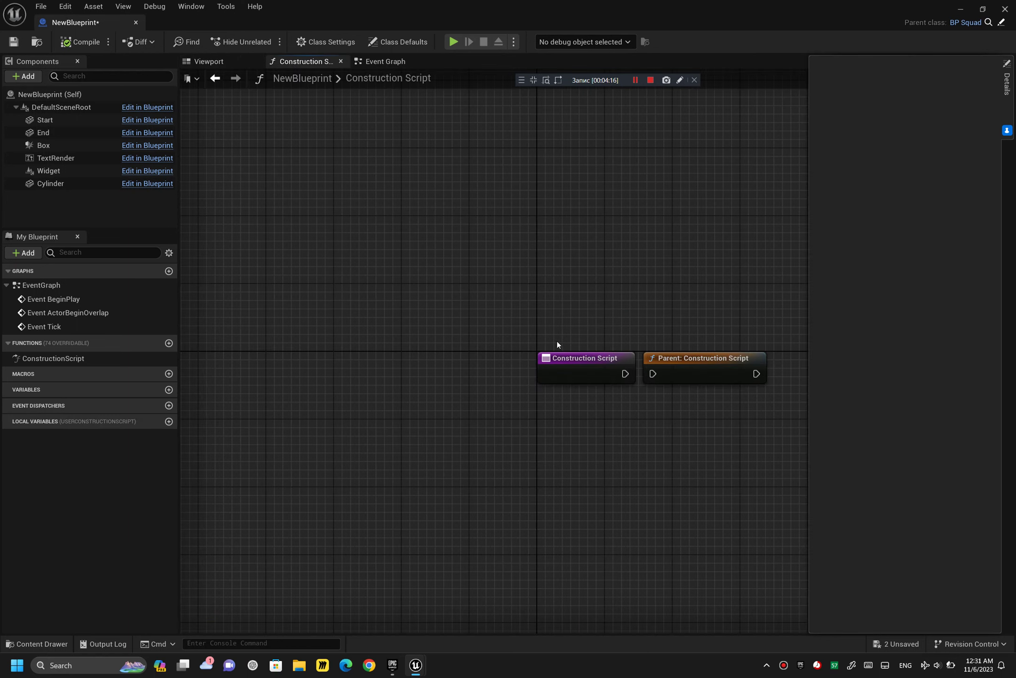
{"action": "left_click_drag", "start_coordinate": [624, 373], "coordinate": [659, 374]}
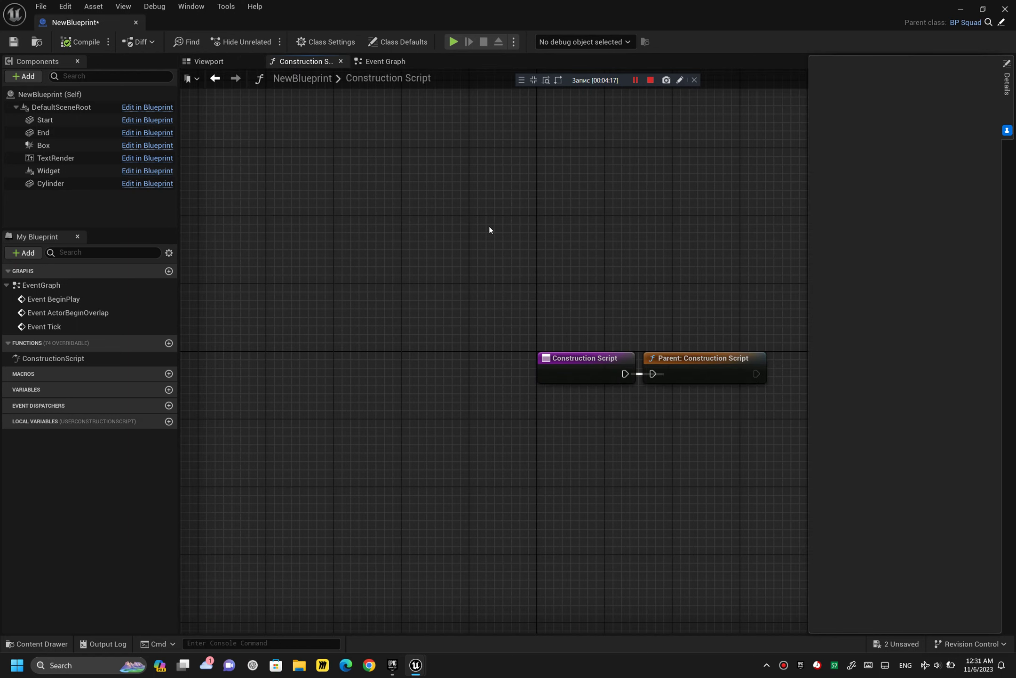
{"action": "left_click", "coordinate": [371, 45]}
{"action": "left_click", "coordinate": [377, 62]}
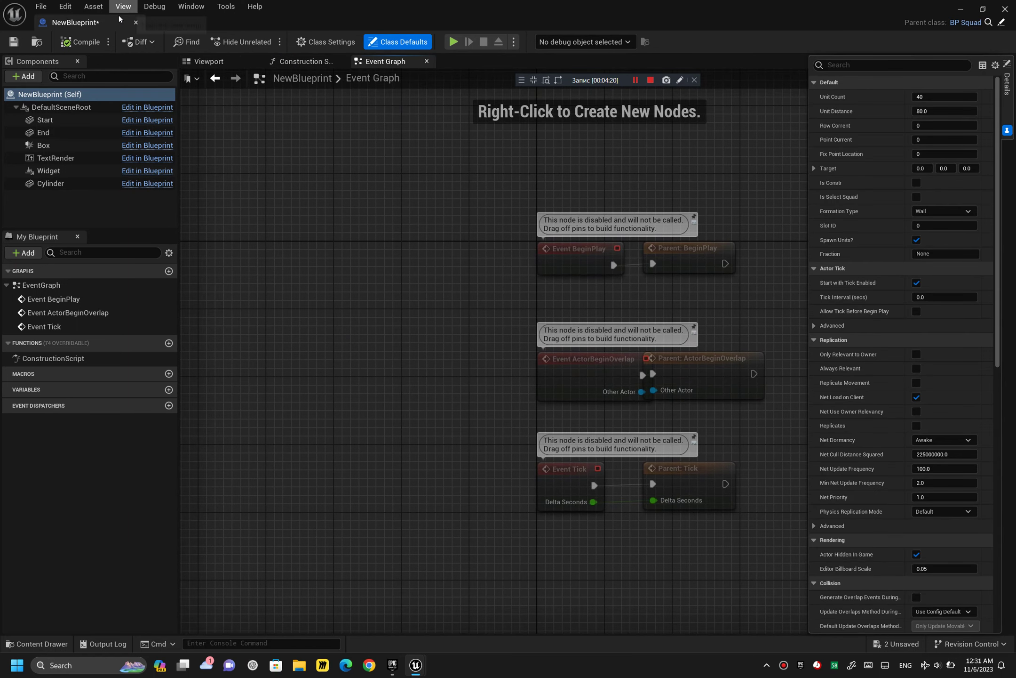
Step: Close the blueprint editor and go to Engine > Plugins > MultiCommander Content in the Content Browser
{"action": "left_click", "coordinate": [136, 22]}
{"action": "left_click", "coordinate": [44, 157]}
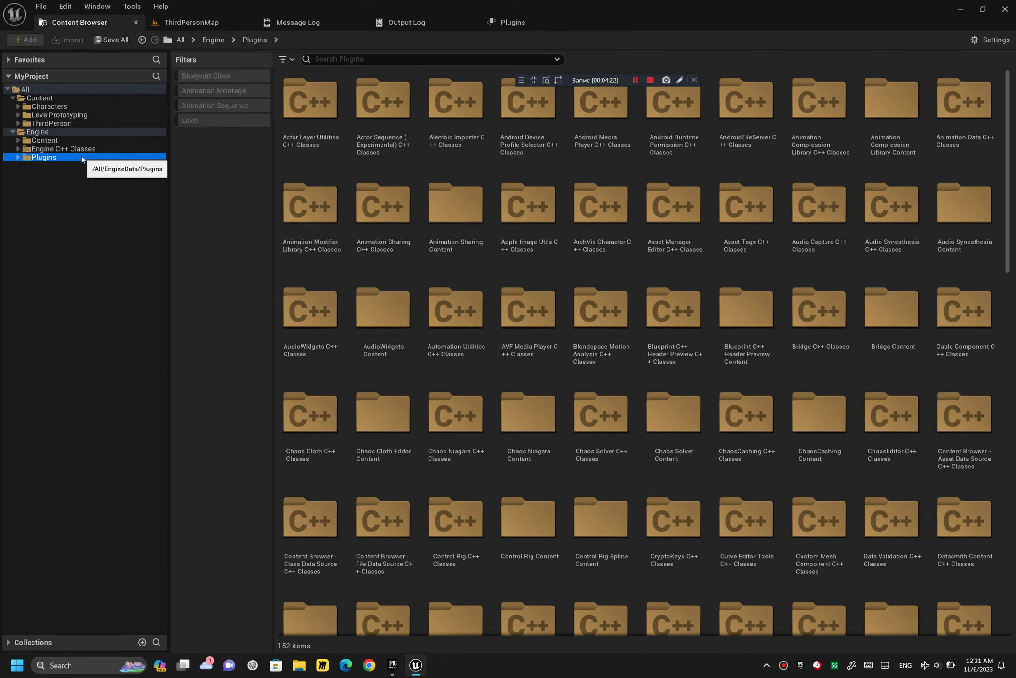
{"action": "left_click", "coordinate": [396, 56]}
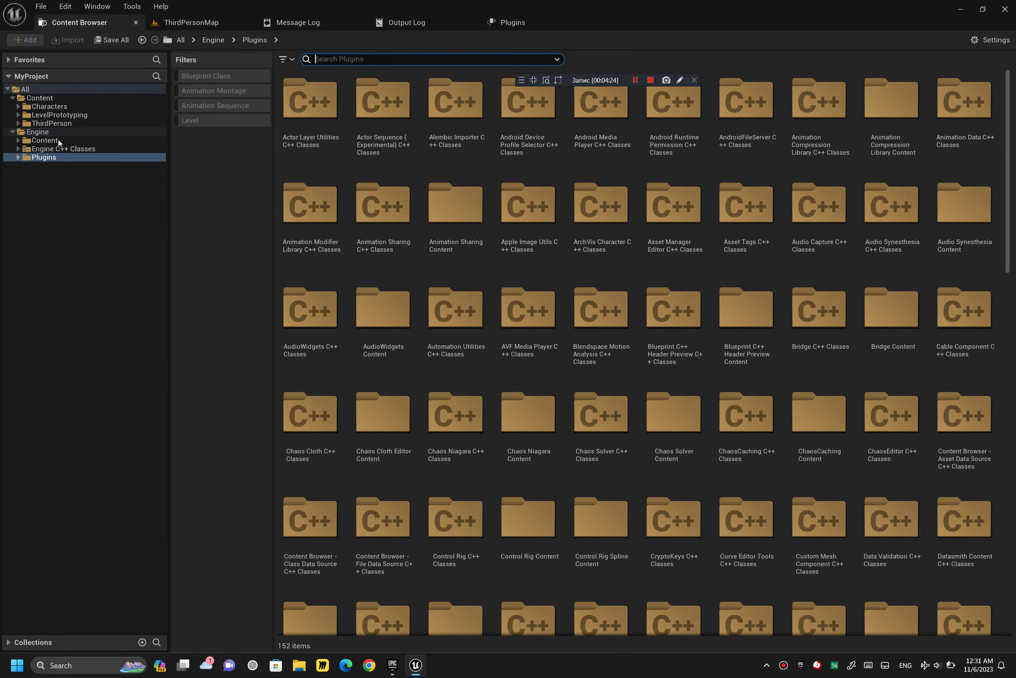
{"action": "left_click", "coordinate": [15, 158]}
{"action": "scroll", "coordinate": [71, 292], "scroll_direction": "down", "scroll_amount": 5}
{"action": "scroll", "coordinate": [87, 348], "scroll_direction": "down", "scroll_amount": 5}
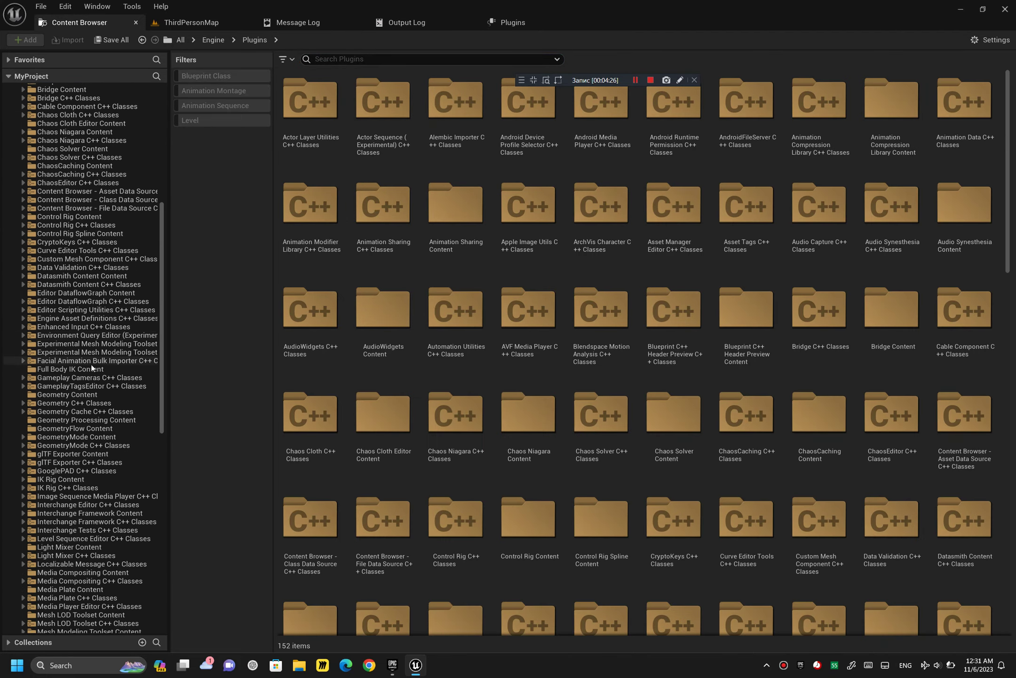
{"action": "scroll", "coordinate": [94, 374], "scroll_direction": "down", "scroll_amount": 1}
{"action": "scroll", "coordinate": [100, 381], "scroll_direction": "down", "scroll_amount": 2}
{"action": "scroll", "coordinate": [102, 404], "scroll_direction": "down", "scroll_amount": 1}
{"action": "scroll", "coordinate": [104, 406], "scroll_direction": "down", "scroll_amount": 1}
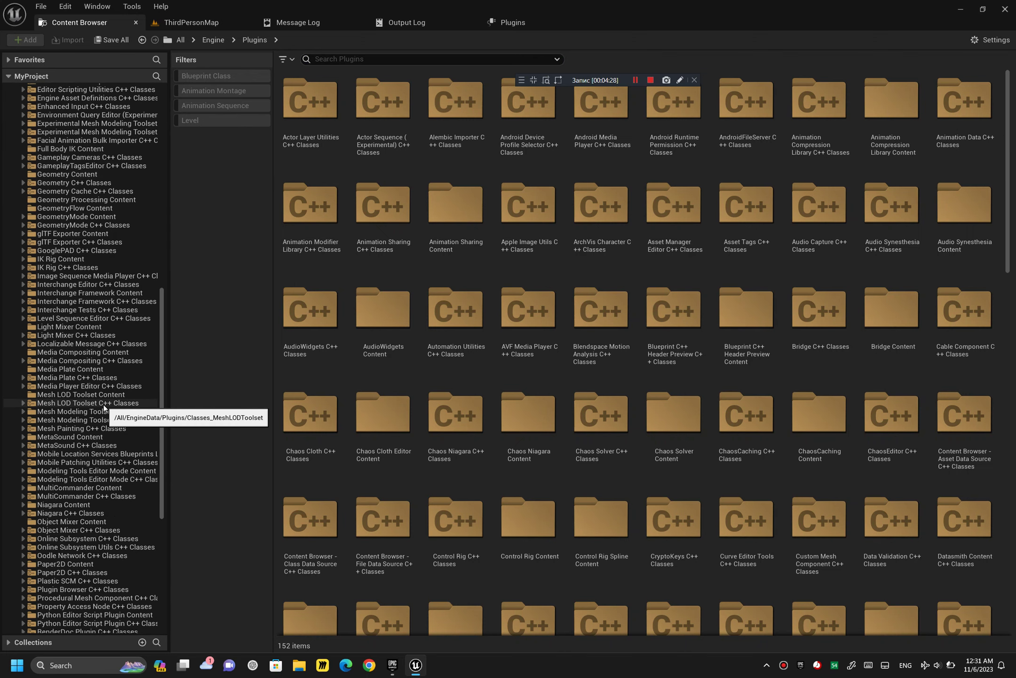
{"action": "scroll", "coordinate": [105, 406], "scroll_direction": "down", "scroll_amount": 1}
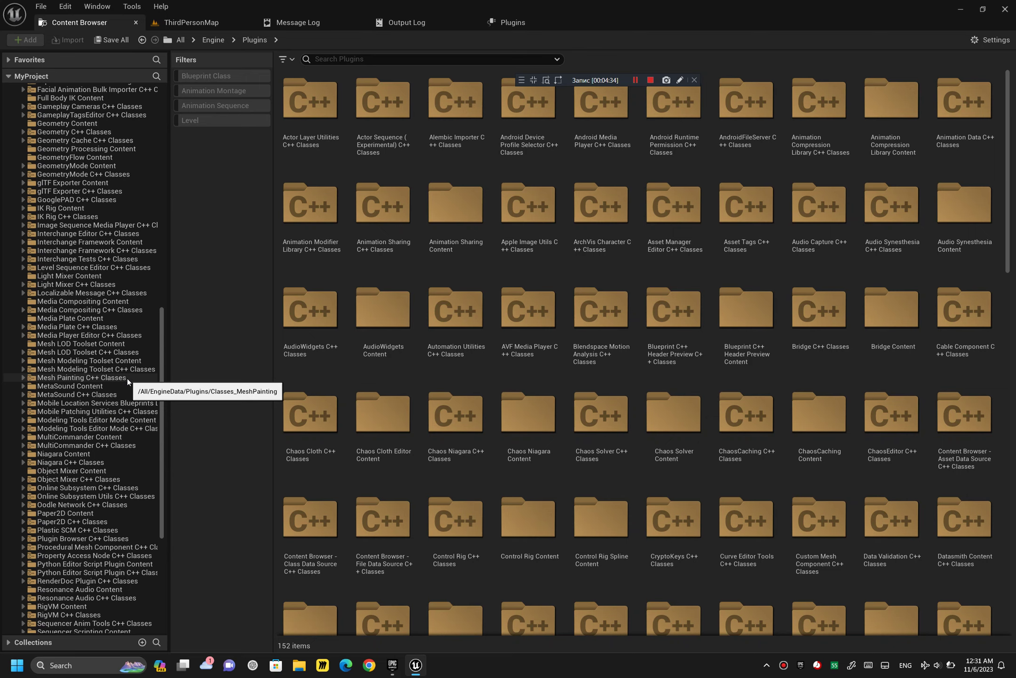
{"action": "left_click", "coordinate": [104, 438]}
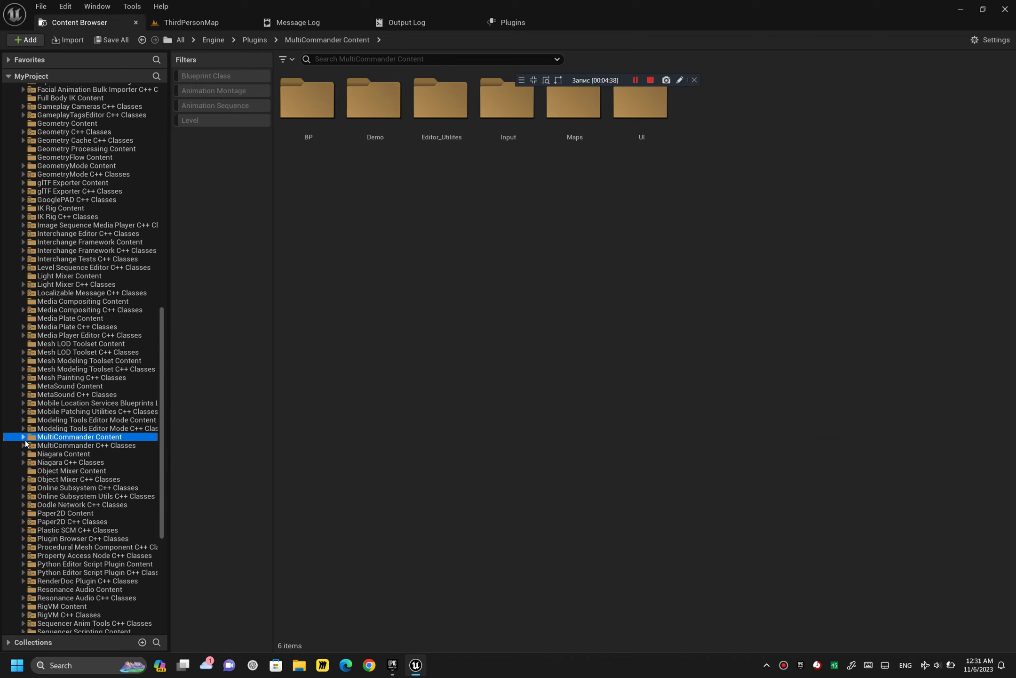
Step: Expand MultiCommander Content and open the plugin's C++ Classes Public folder
{"action": "left_click", "coordinate": [23, 437]}
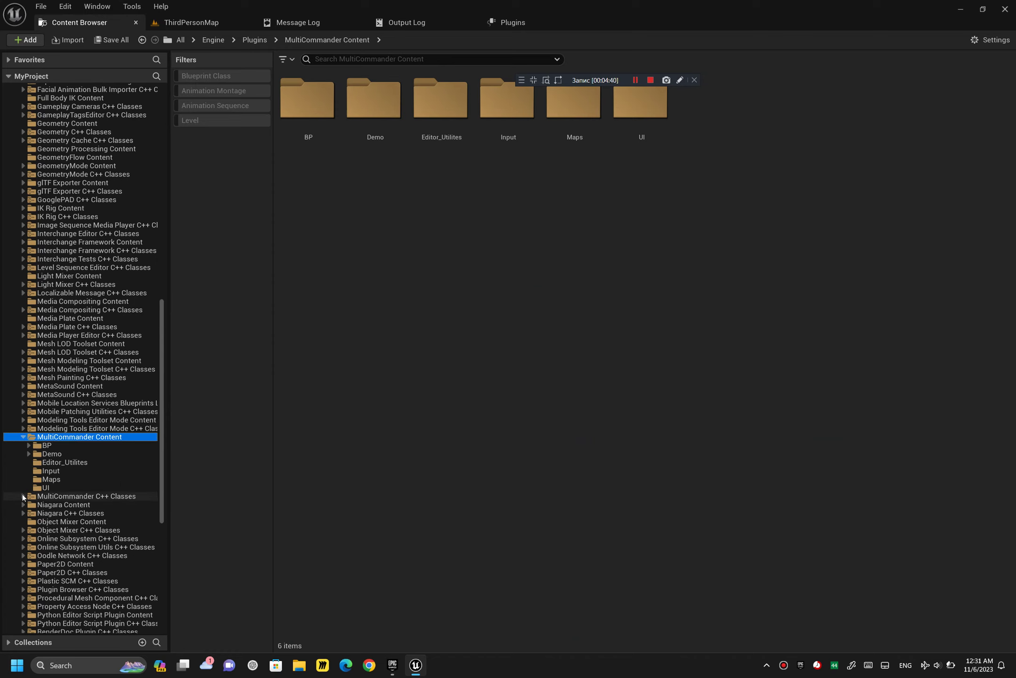
{"action": "left_click", "coordinate": [23, 496]}
{"action": "left_click", "coordinate": [29, 505]}
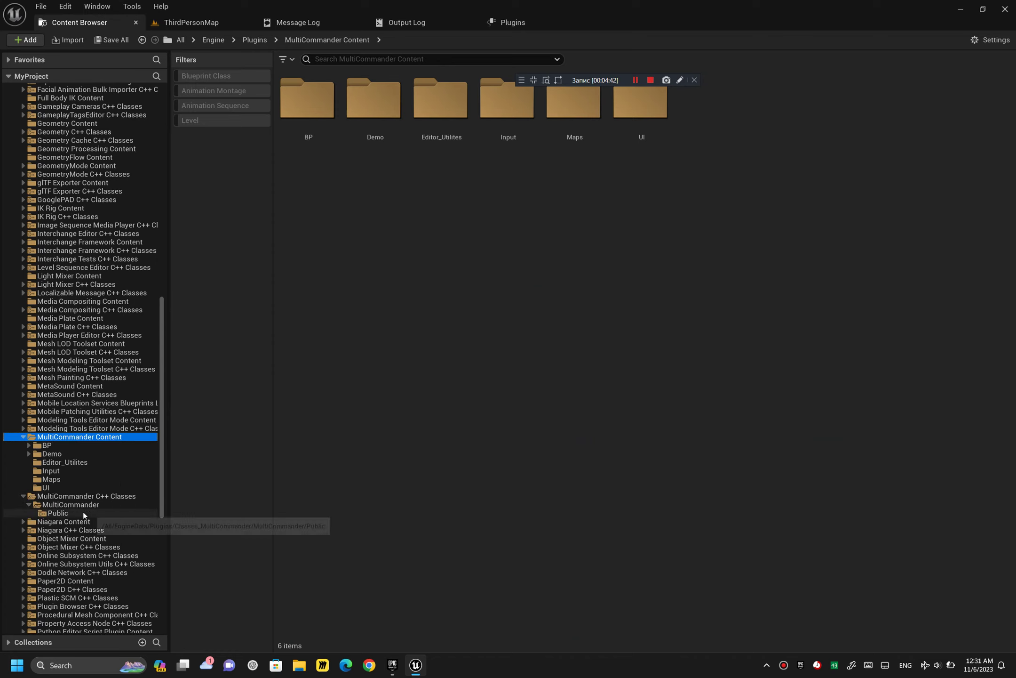
{"action": "left_click", "coordinate": [75, 504]}
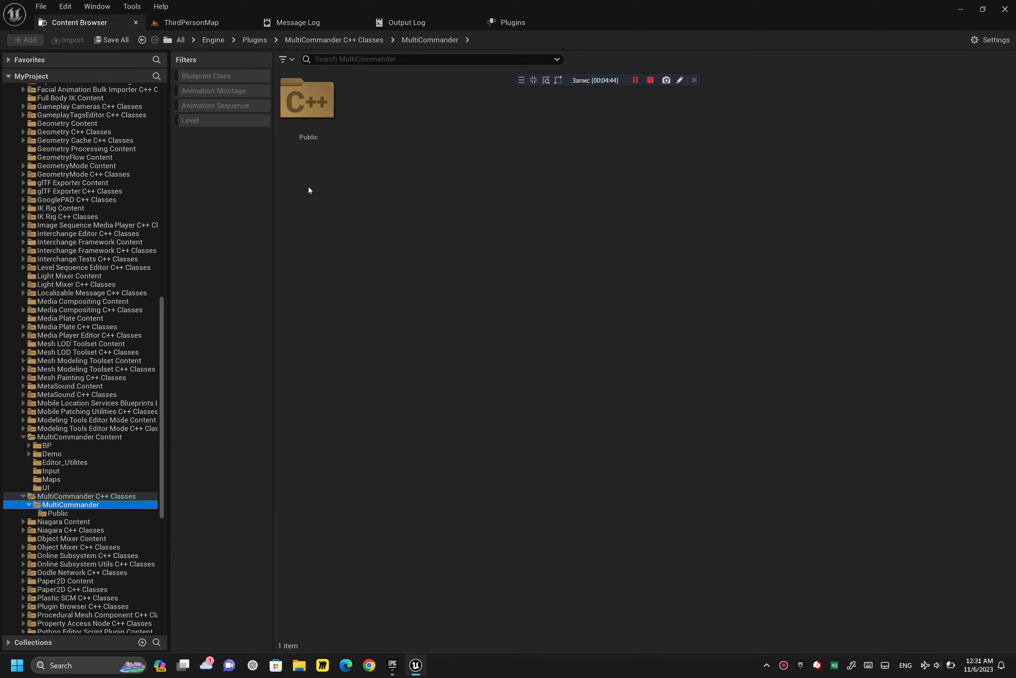
{"action": "double_click", "coordinate": [307, 100]}
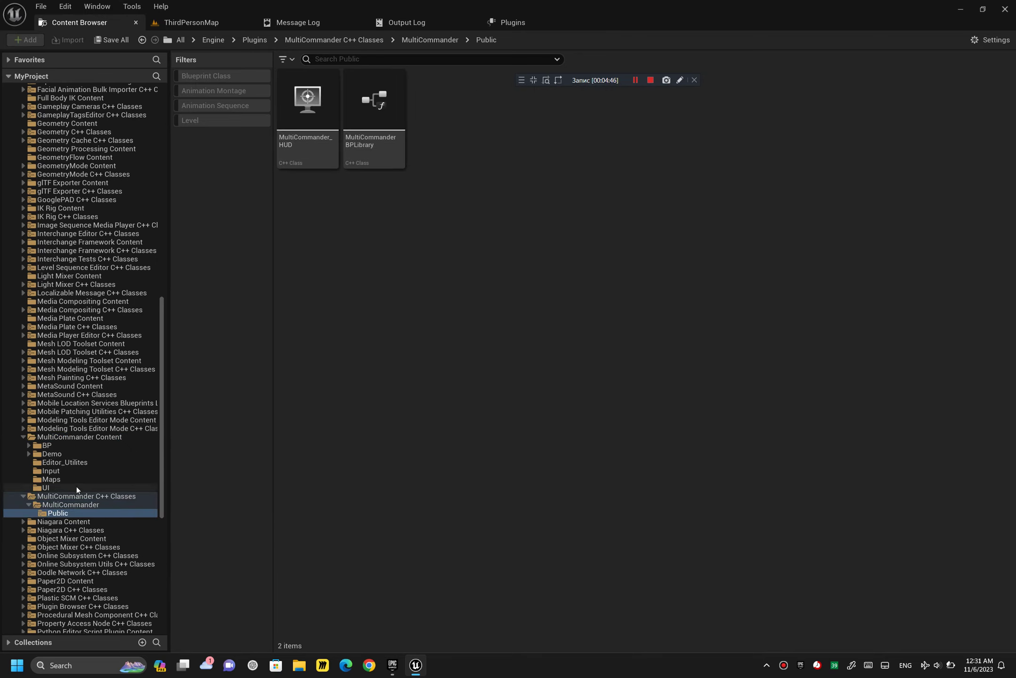
Step: Browse the plugin's BP folder and its AI, Data and Other subfolders
{"action": "left_click", "coordinate": [70, 452]}
{"action": "left_click", "coordinate": [96, 439]}
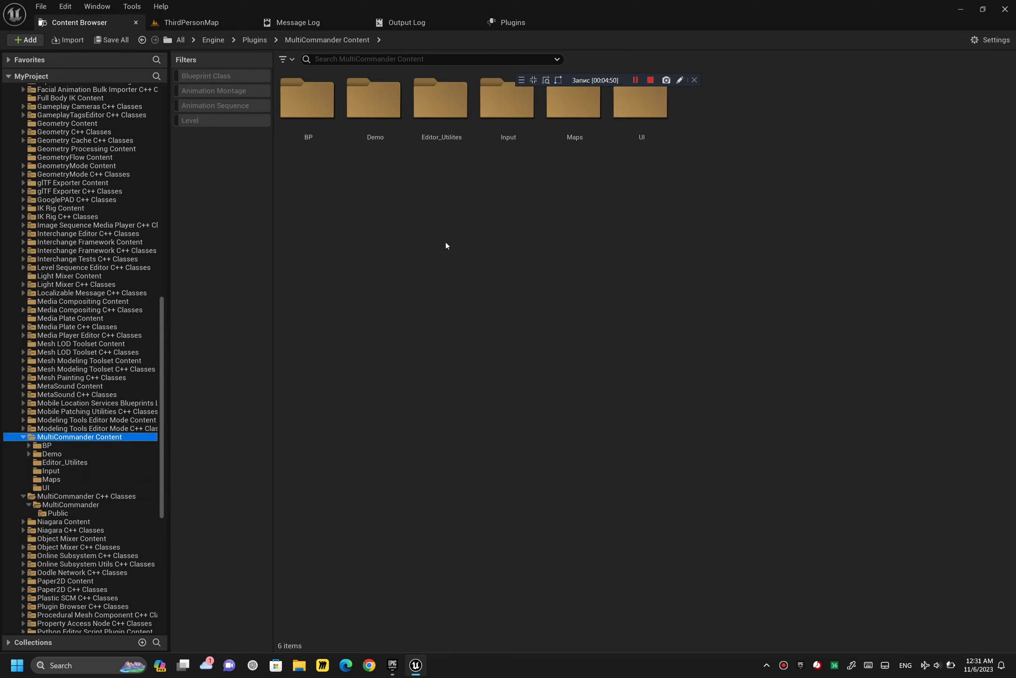
{"action": "double_click", "coordinate": [315, 134]}
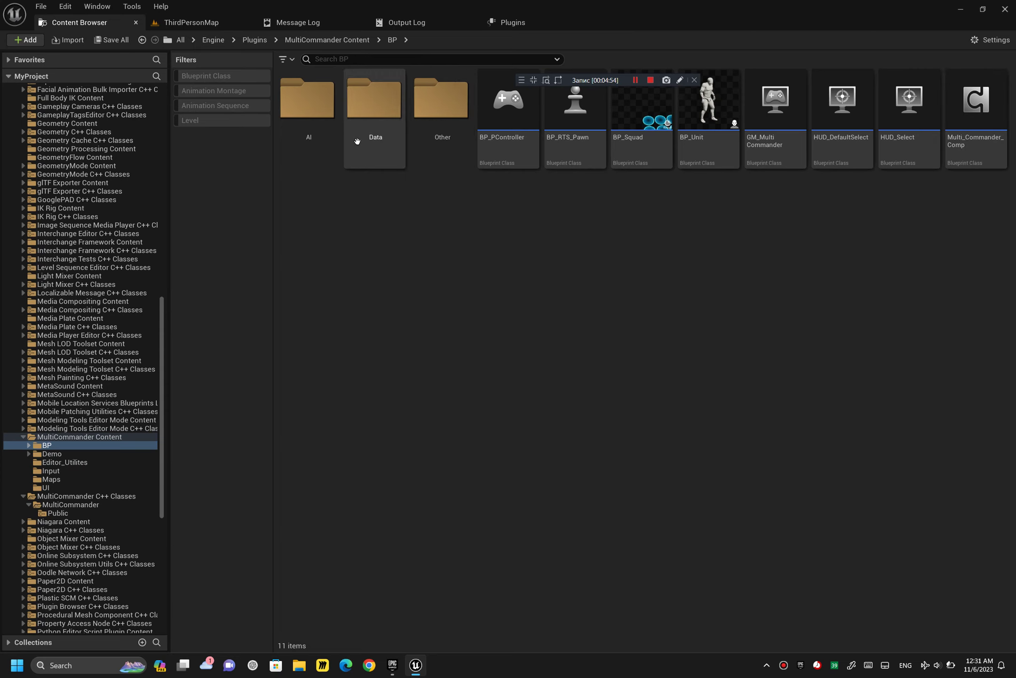
{"action": "double_click", "coordinate": [313, 139]}
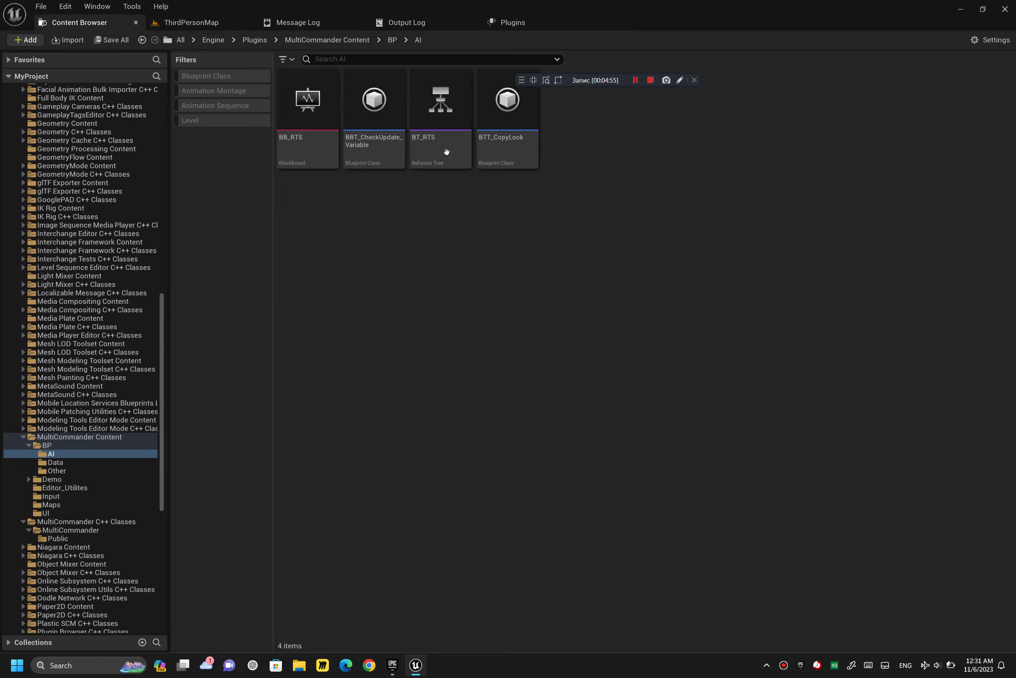
{"action": "left_click", "coordinate": [111, 468]}
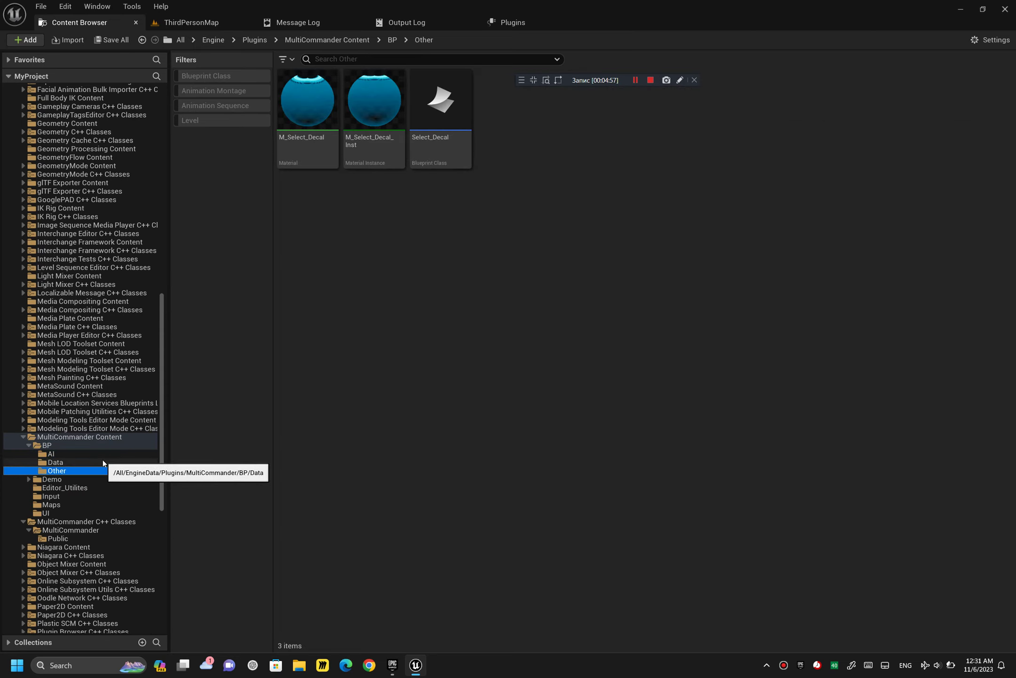
{"action": "left_click", "coordinate": [103, 463]}
{"action": "left_click", "coordinate": [90, 446]}
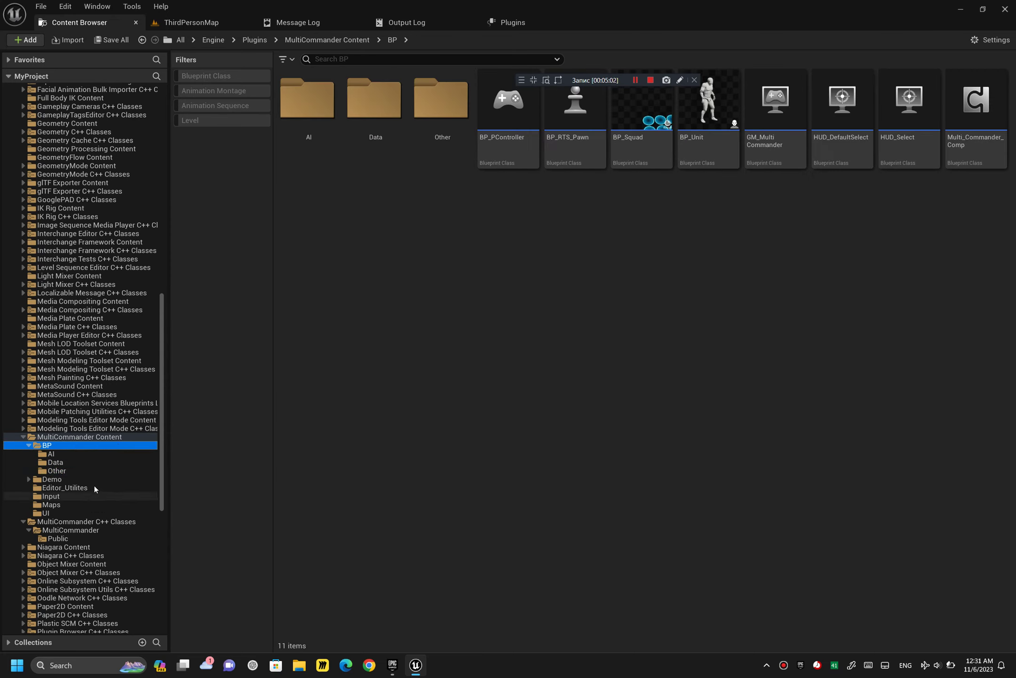
Step: Step through the Demo, Editor_Utilites and Input folders, ending on the Maps levels
{"action": "left_click", "coordinate": [97, 478]}
{"action": "left_click", "coordinate": [96, 487]}
{"action": "left_click", "coordinate": [93, 494]}
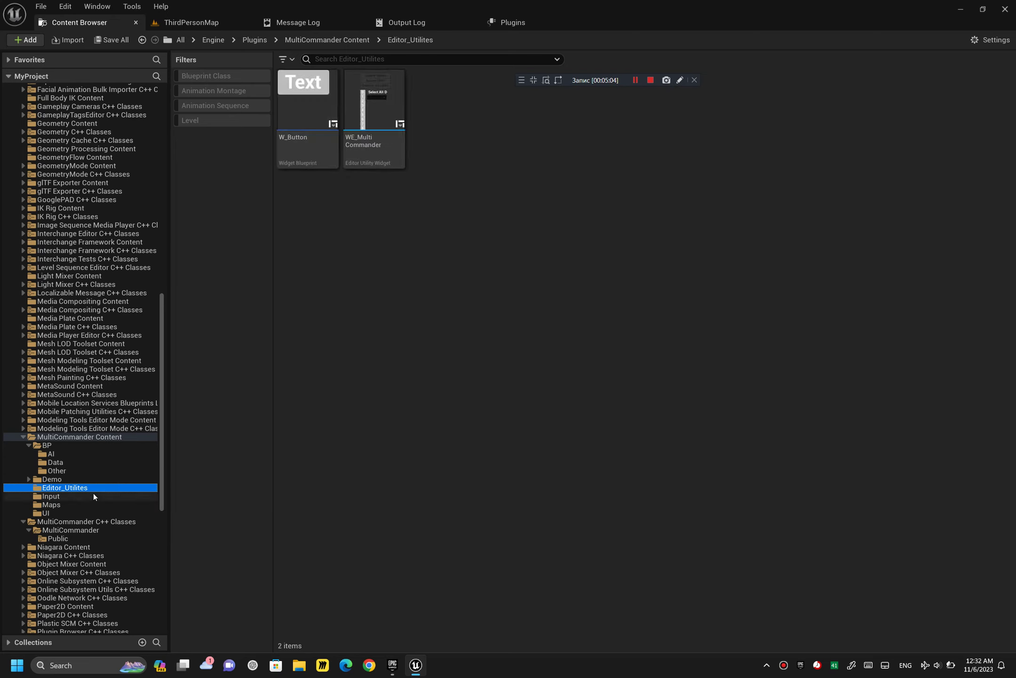
{"action": "left_click", "coordinate": [90, 504]}
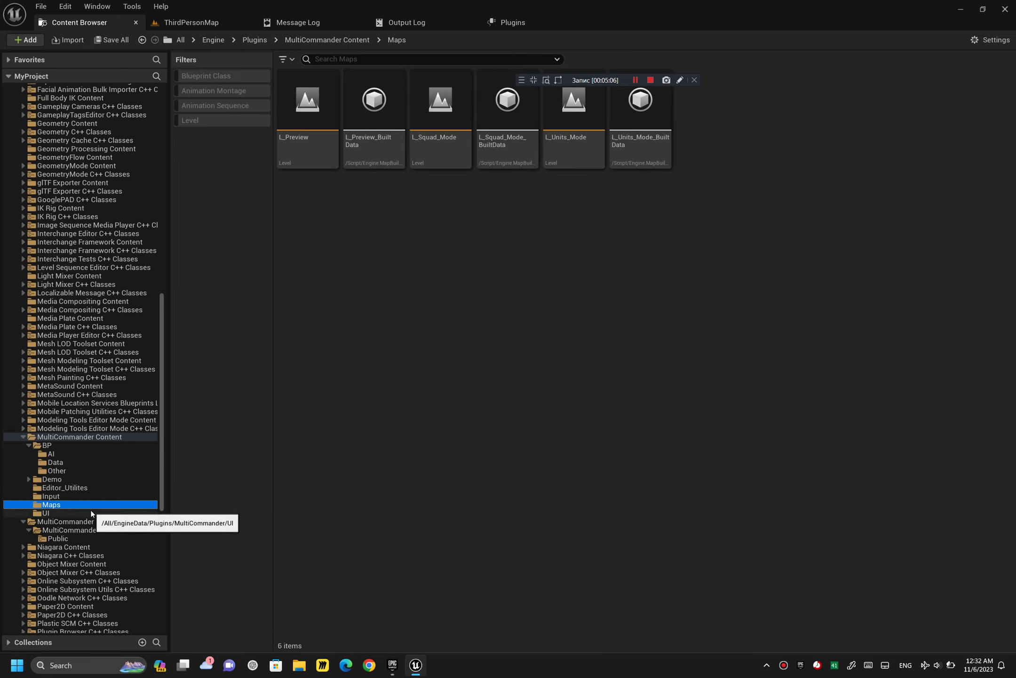
Step: Open the L_Squad_Mode level, getting past the save-unsaved-assets prompt
{"action": "double_click", "coordinate": [426, 150]}
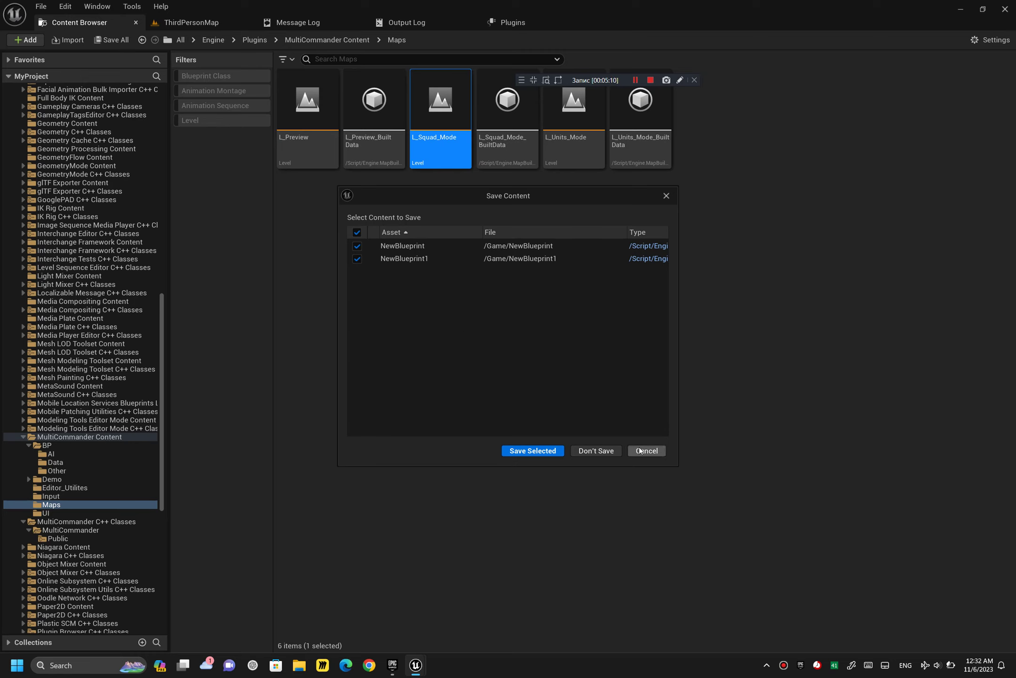
{"action": "left_click", "coordinate": [640, 450]}
{"action": "double_click", "coordinate": [447, 107]}
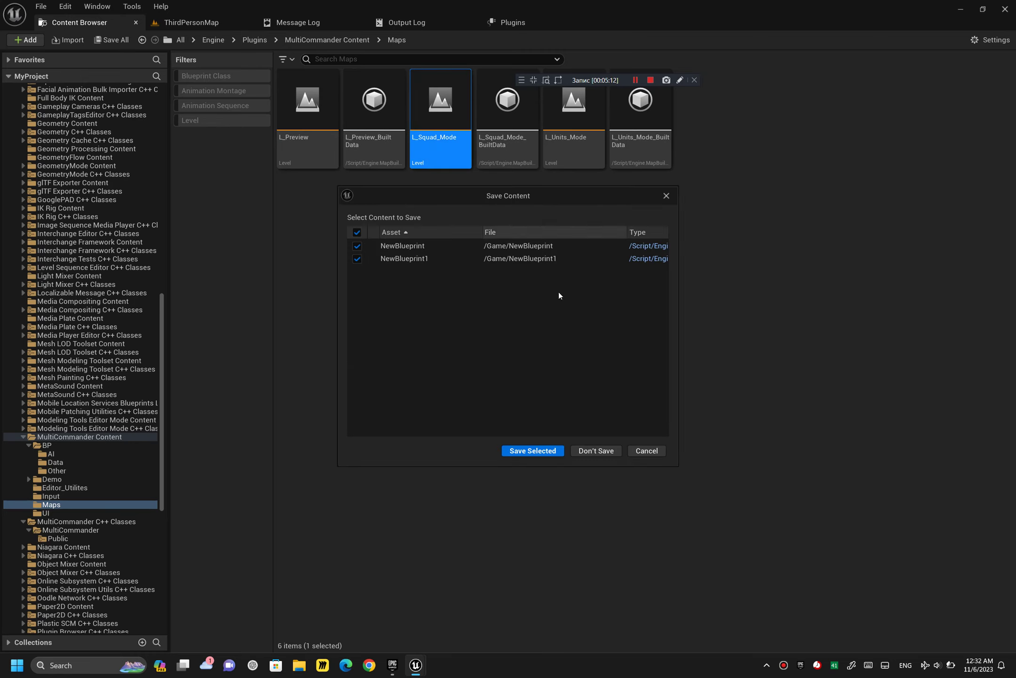
{"action": "left_click", "coordinate": [527, 453]}
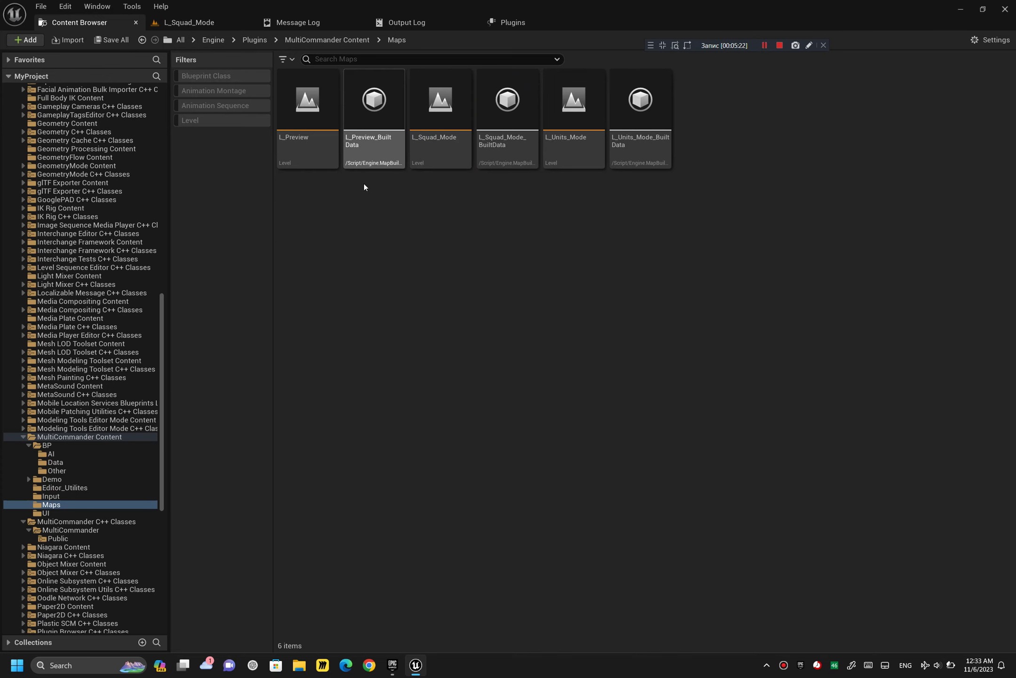
Step: Survey the Player Fraction area of L_Squad_Mode, then start Play in Editor with Alt+P
{"action": "left_click", "coordinate": [190, 23]}
{"action": "right_click_drag", "start_coordinate": [432, 257], "coordinate": [431, 257]}
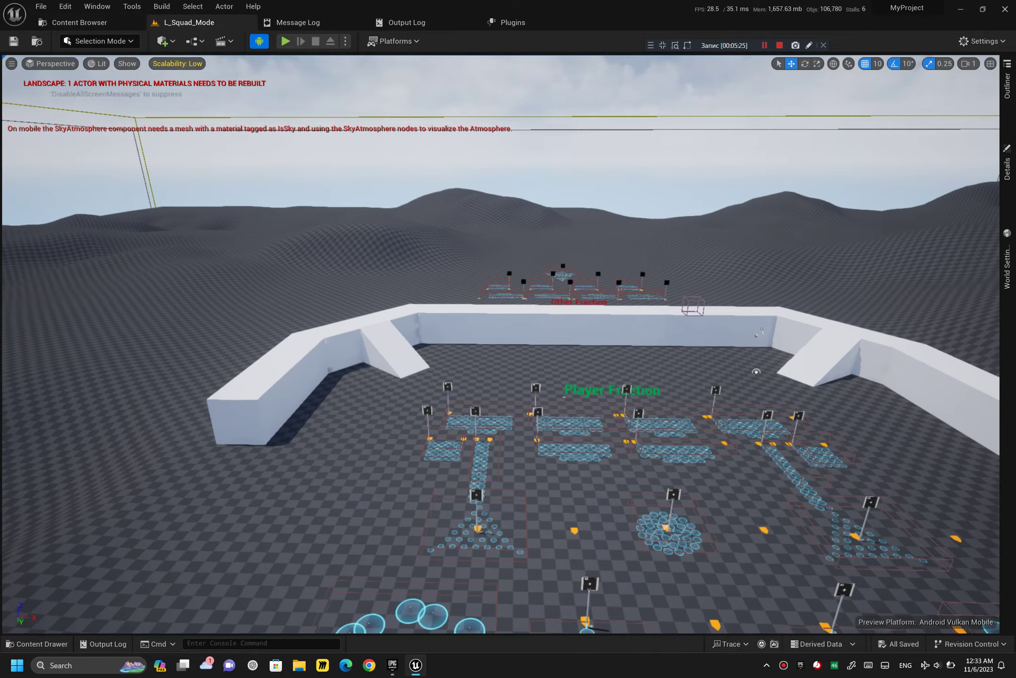
{"action": "right_click_drag", "start_coordinate": [388, 109], "coordinate": [388, 110]}
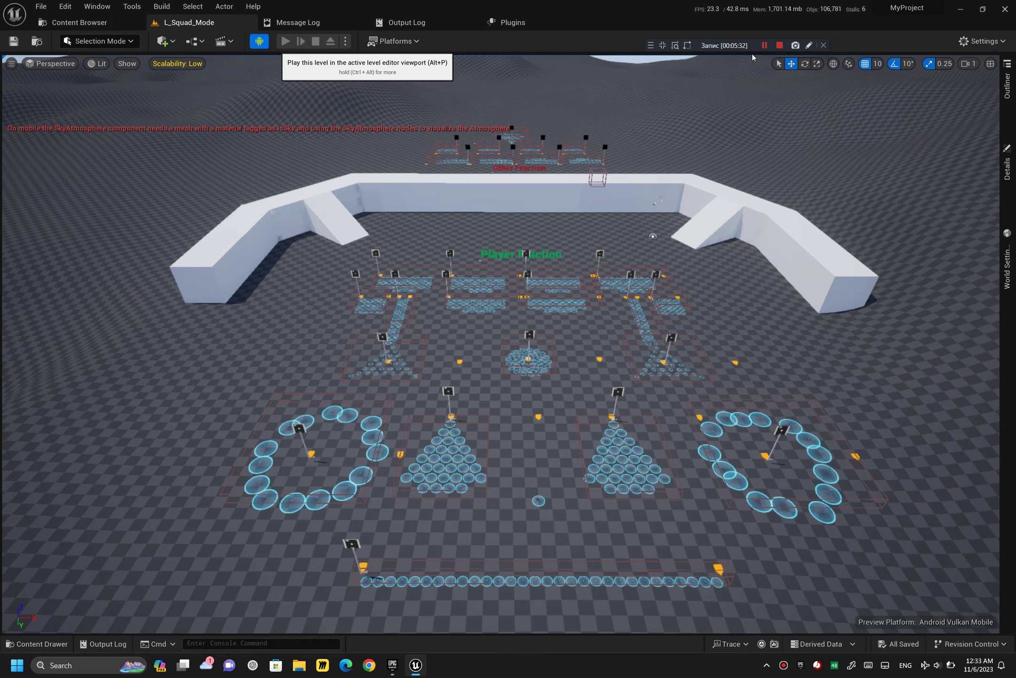
{"action": "key", "text": "alt+p"}
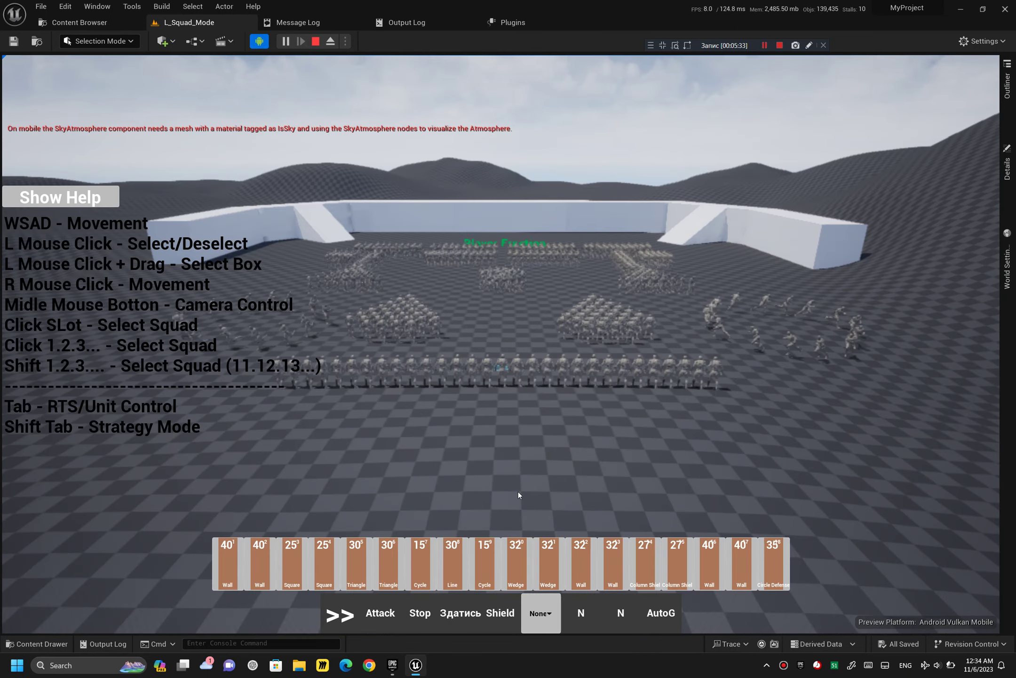
Step: Hide the help, move the front squad to a new line position, then open Task Manager
{"action": "left_click", "coordinate": [80, 207]}
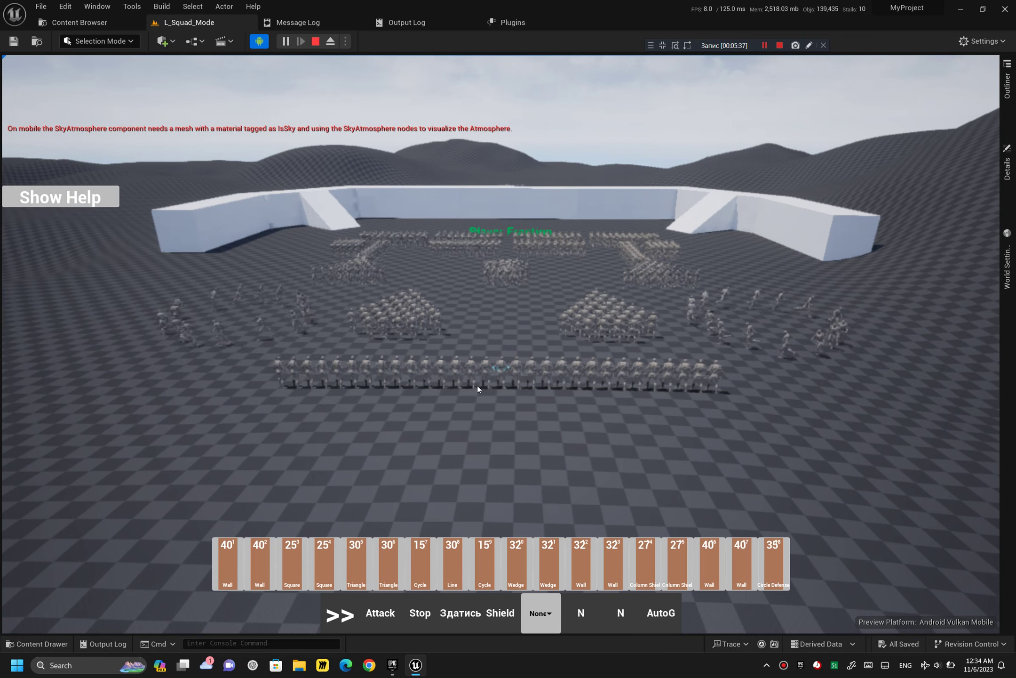
{"action": "left_click_drag", "start_coordinate": [473, 410], "coordinate": [535, 380]}
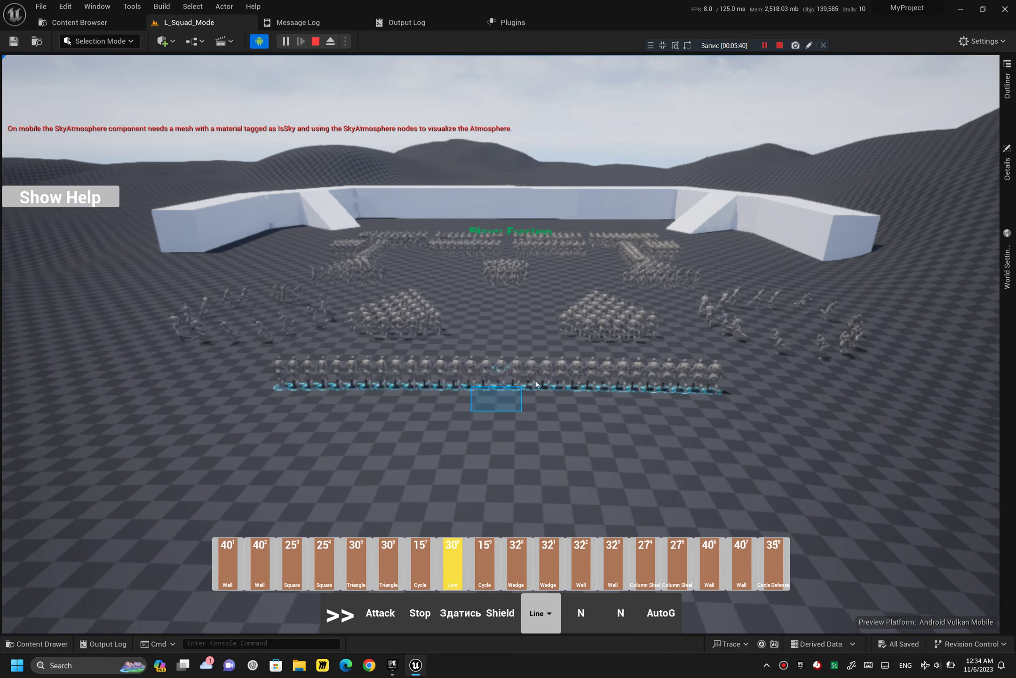
{"action": "mouse_move", "coordinate": [355, 441]}
{"action": "right_mouse_down"}
{"action": "mouse_move", "coordinate": [608, 449]}
{"action": "mouse_move", "coordinate": [605, 439]}
{"action": "right_mouse_up"}
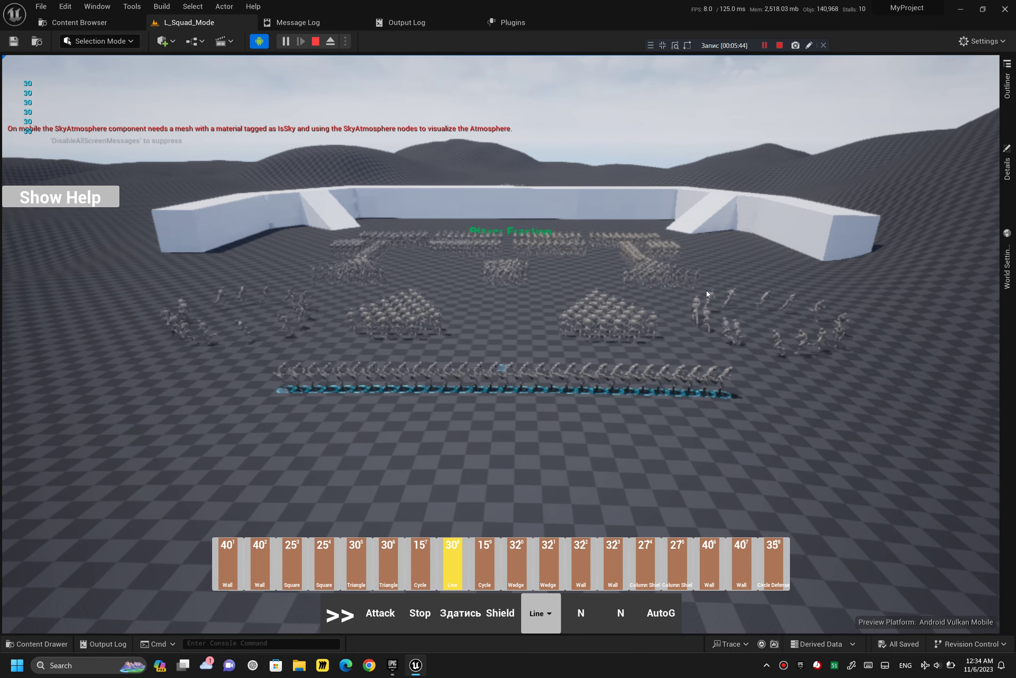
{"action": "key", "text": "ctrl+shift+Escape"}
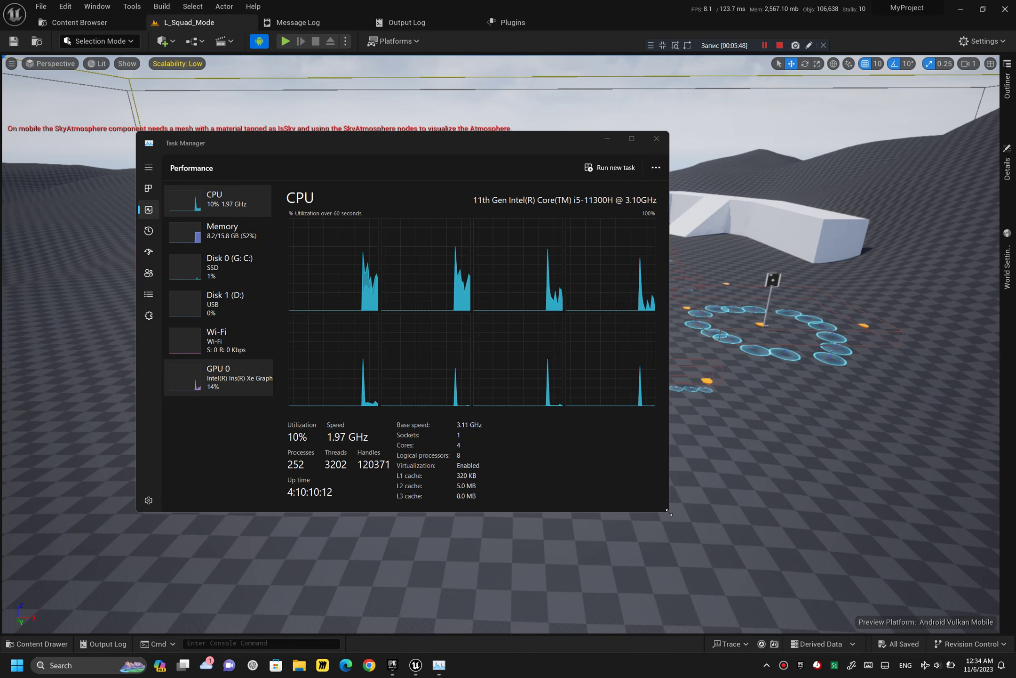
Step: Enlarge Task Manager, review Memory, GPU 0 and CPU usage, then close it
{"action": "left_click_drag", "start_coordinate": [669, 512], "coordinate": [816, 551]}
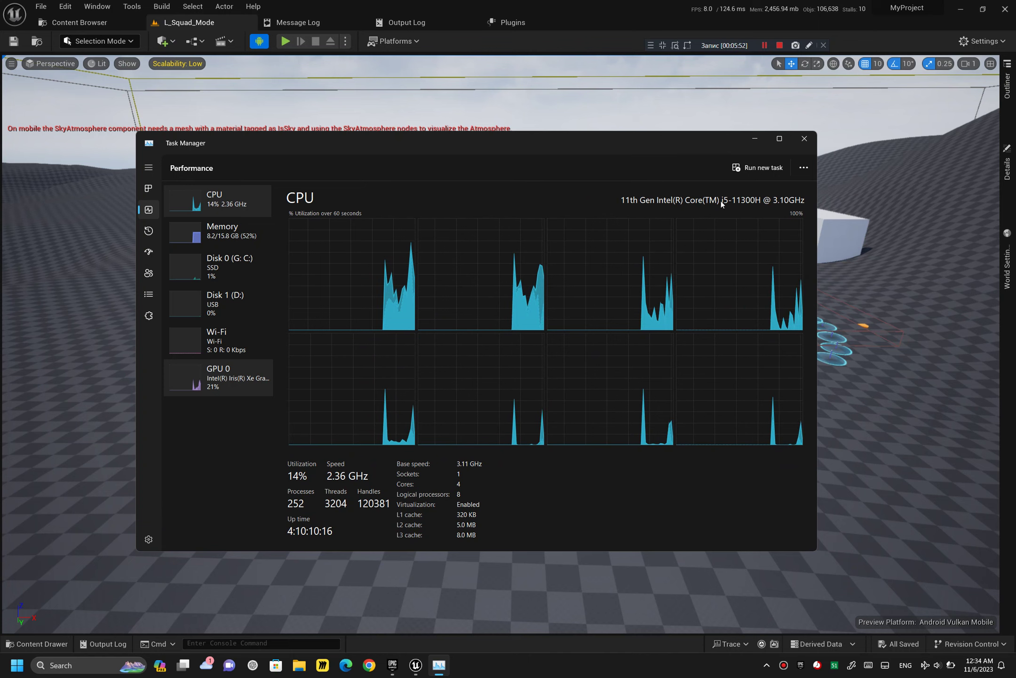
{"action": "left_click", "coordinate": [252, 238]}
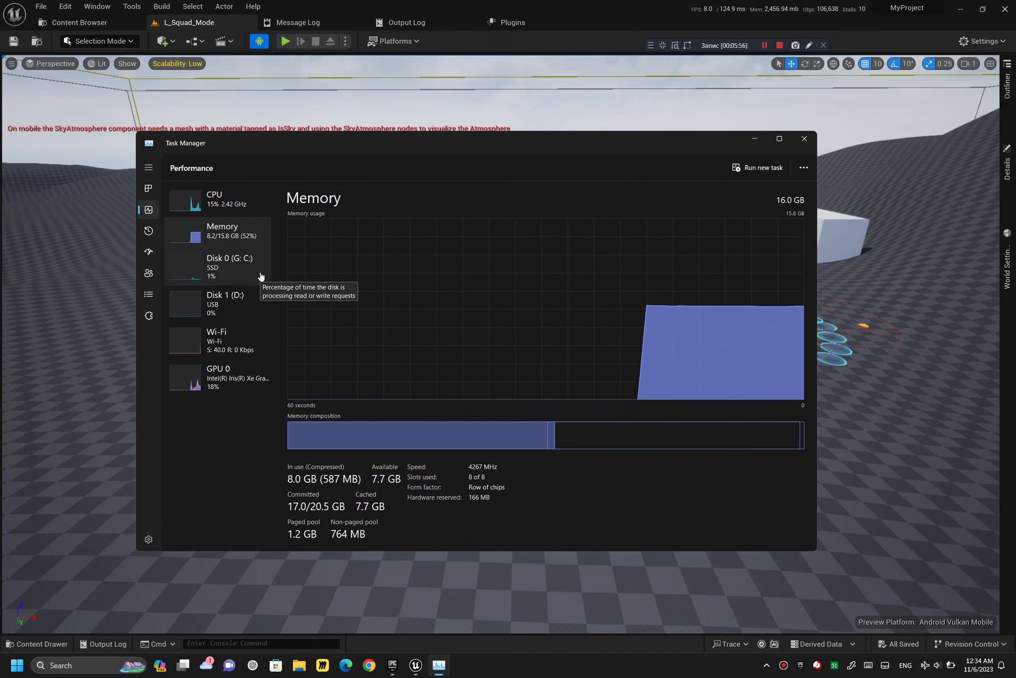
{"action": "left_click", "coordinate": [254, 388]}
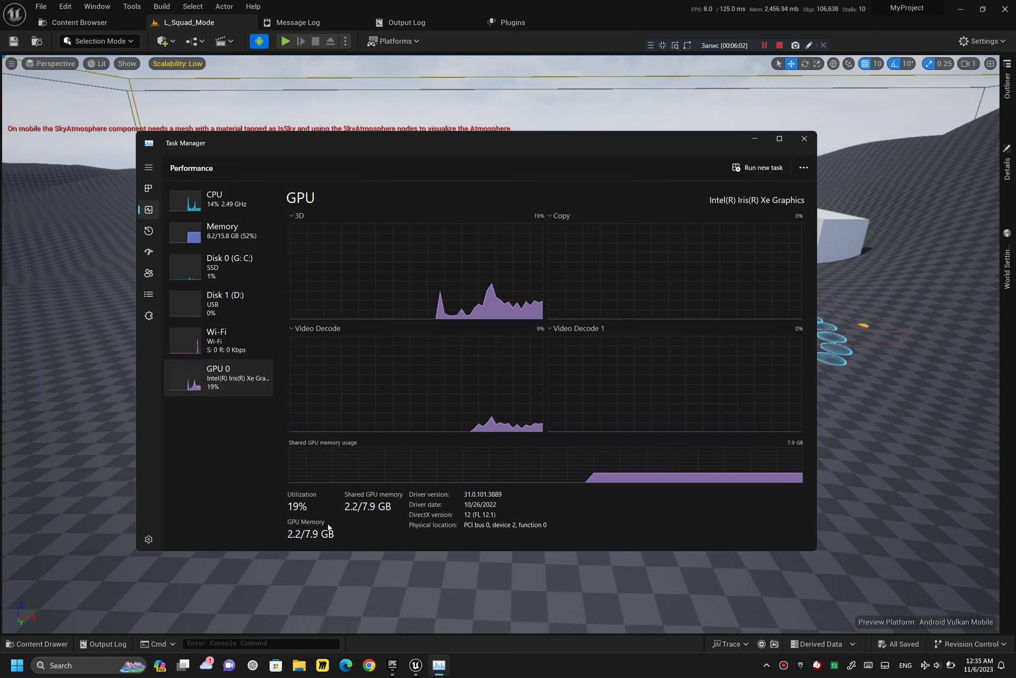
{"action": "left_click", "coordinate": [200, 209]}
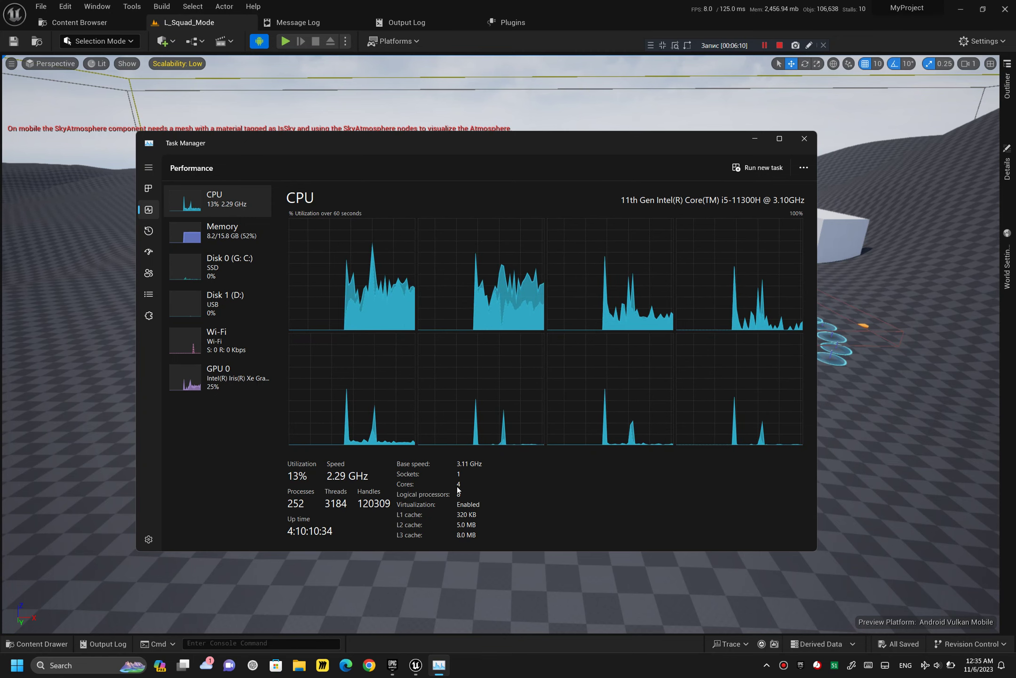
{"action": "left_click", "coordinate": [802, 141]}
{"action": "middle_click_drag", "start_coordinate": [603, 390], "coordinate": [363, 189]}
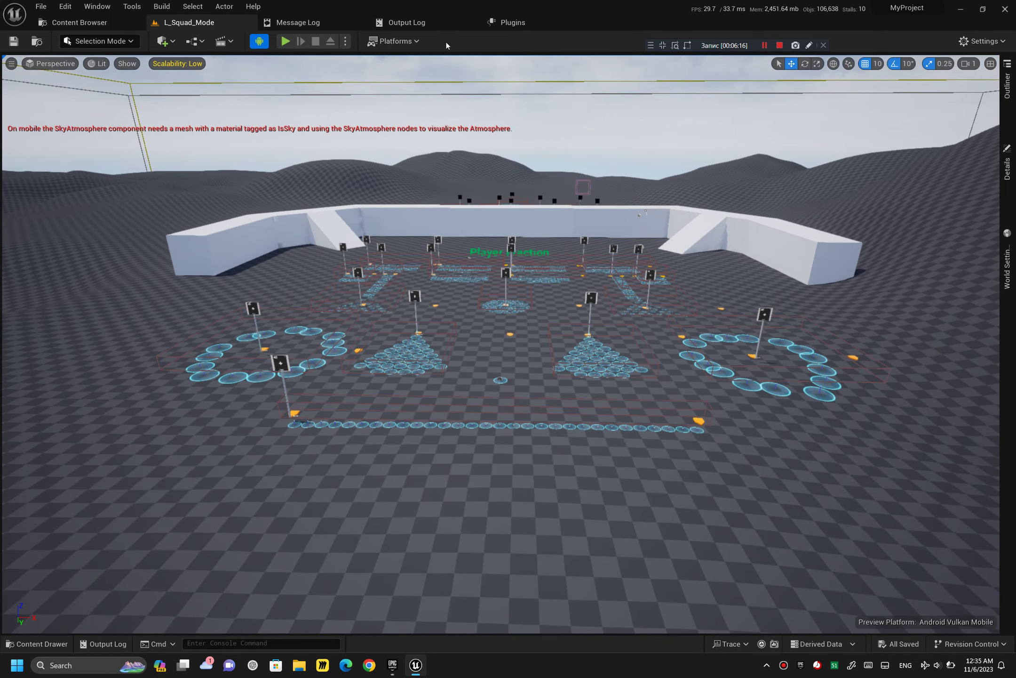
Step: Load the L_Preview map from the Maps folder and run it in a Play session
{"action": "left_click", "coordinate": [70, 21]}
{"action": "double_click", "coordinate": [308, 141]}
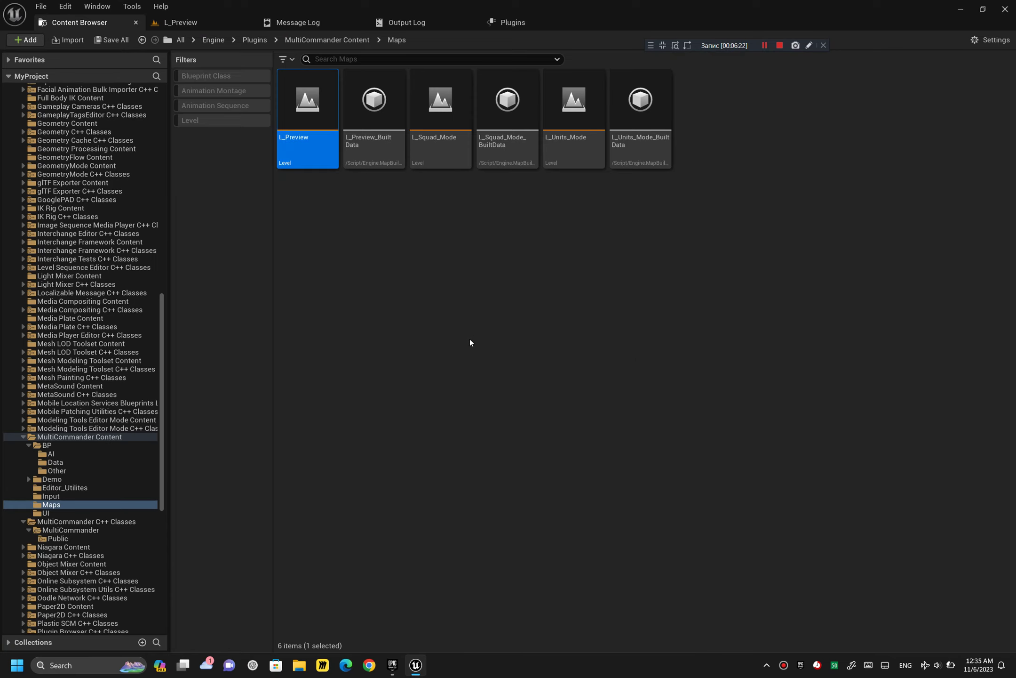
{"action": "left_click", "coordinate": [181, 22]}
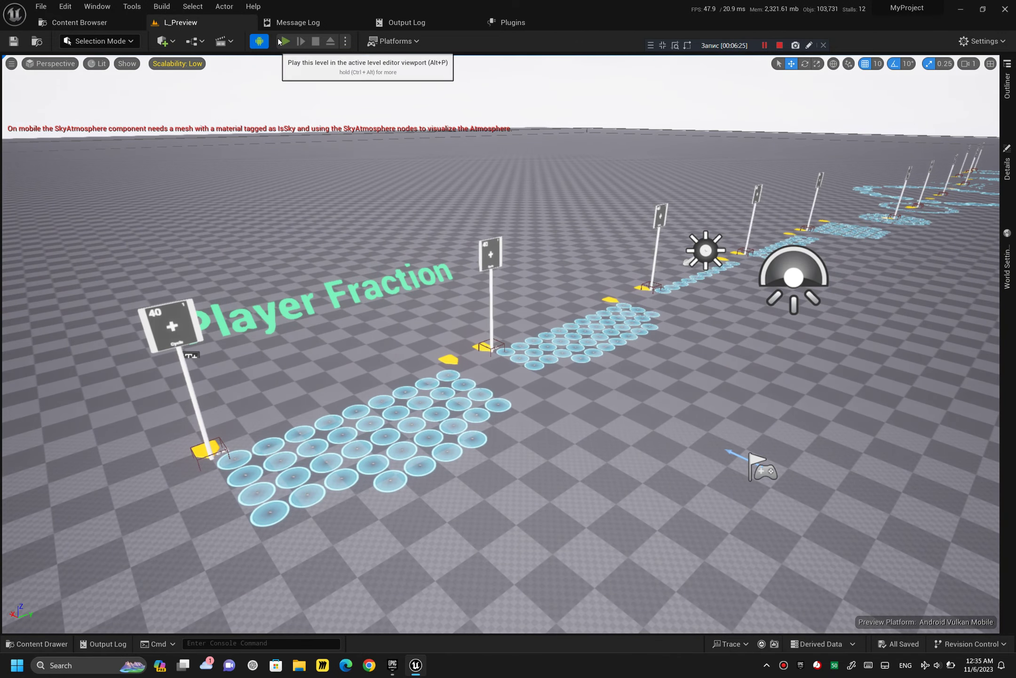
{"action": "left_click", "coordinate": [285, 41]}
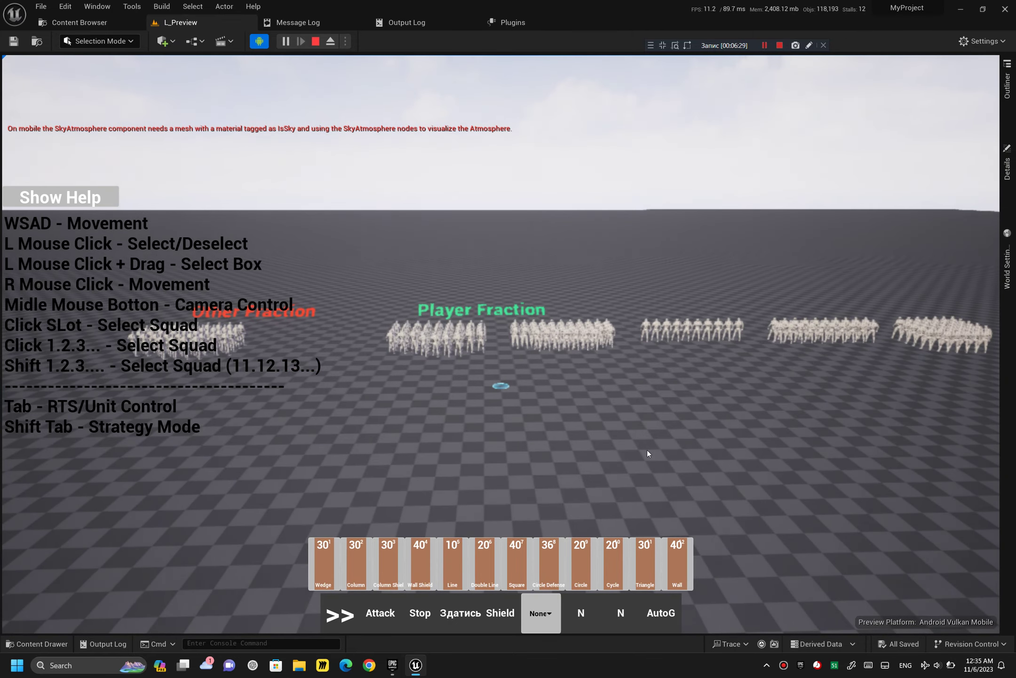
Step: Hide the on-screen help and rotate the game camera to a side view of both fractions
{"action": "middle_click_drag", "start_coordinate": [647, 449], "coordinate": [876, 443]}
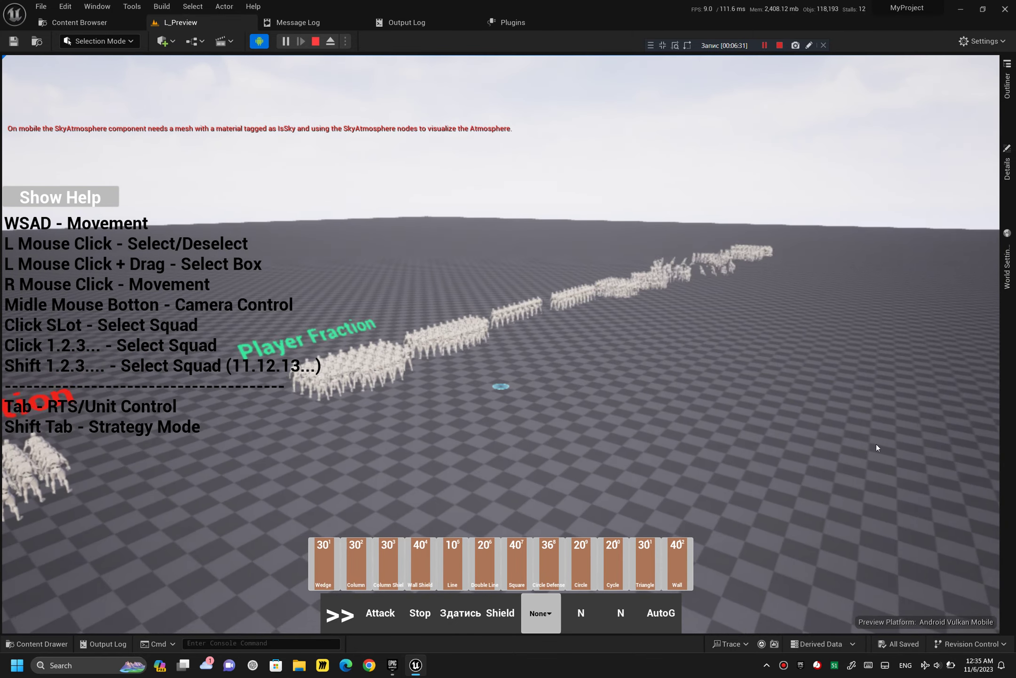
{"action": "left_click", "coordinate": [45, 189]}
{"action": "mouse_move", "coordinate": [357, 431]}
{"action": "middle_mouse_down"}
{"action": "mouse_move", "coordinate": [103, 427]}
{"action": "mouse_move", "coordinate": [318, 411]}
{"action": "middle_mouse_up"}
{"action": "mouse_move", "coordinate": [404, 422]}
{"action": "middle_mouse_down"}
{"action": "mouse_move", "coordinate": [315, 457]}
{"action": "mouse_move", "coordinate": [450, 340]}
{"action": "middle_mouse_up"}
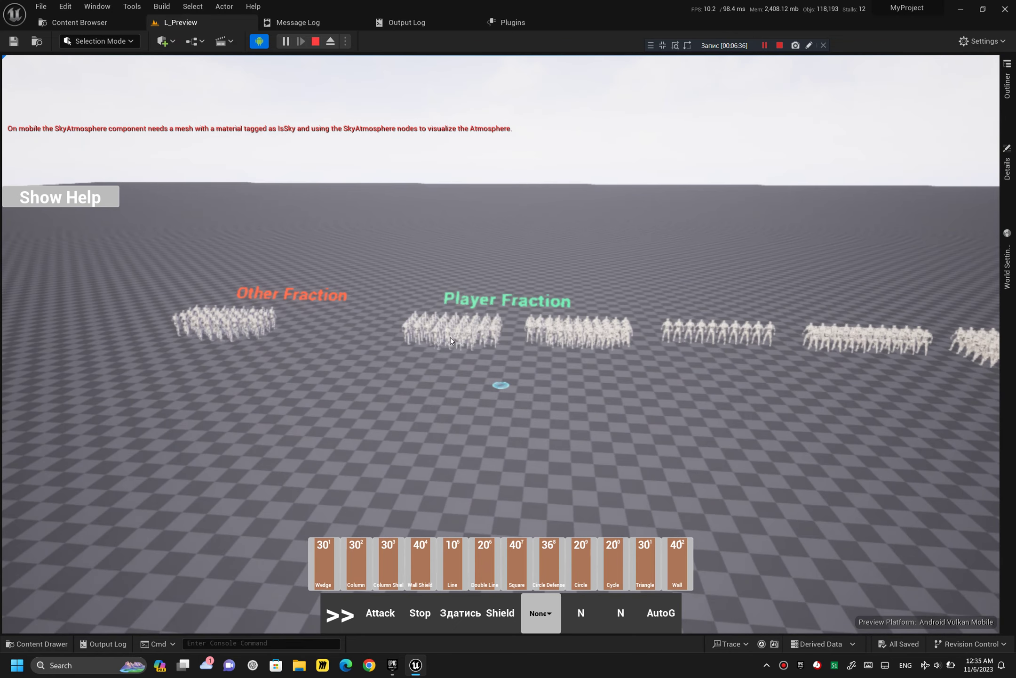
Step: Select two Player Fraction squads and drag out Wall formation destinations in front of them
{"action": "left_click_drag", "start_coordinate": [539, 352], "coordinate": [574, 345]}
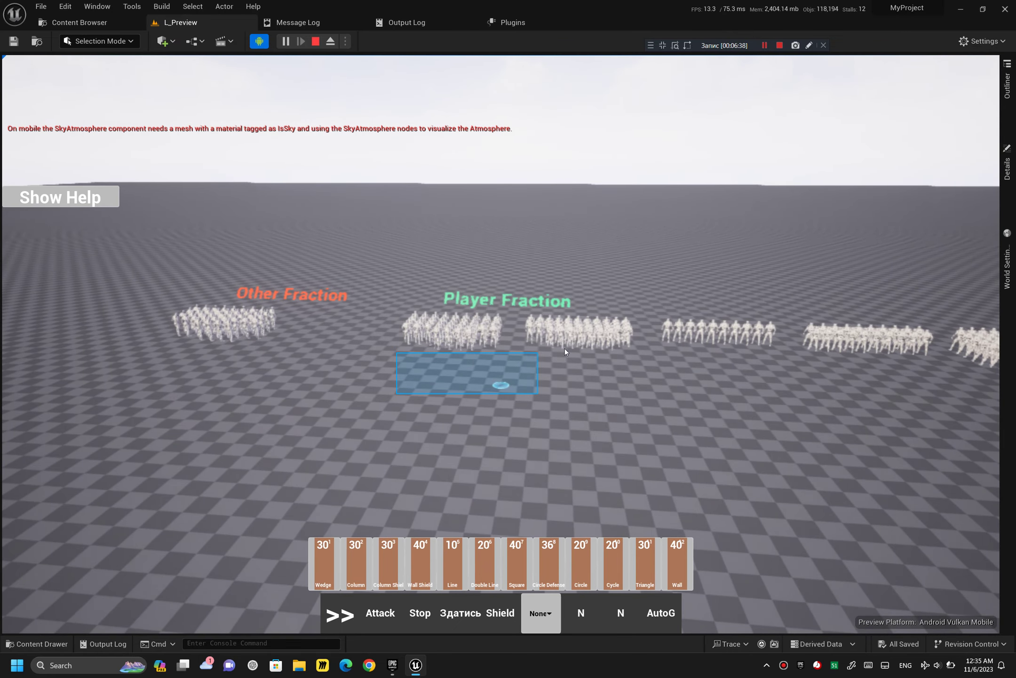
{"action": "right_click_drag", "start_coordinate": [345, 414], "coordinate": [612, 391]}
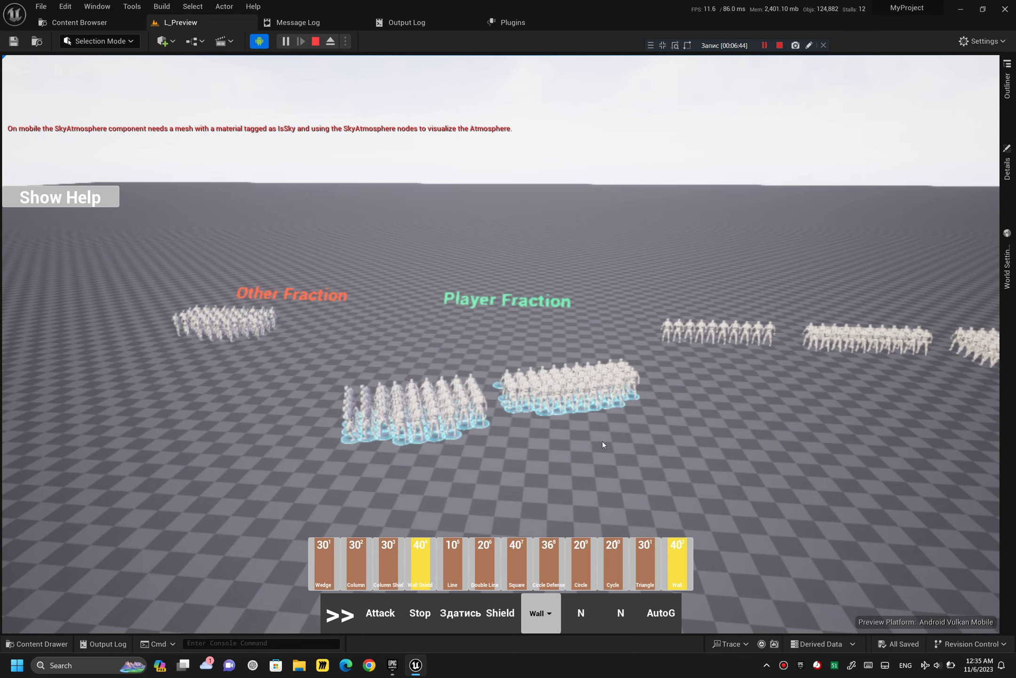
{"action": "right_click_drag", "start_coordinate": [371, 313], "coordinate": [571, 335]}
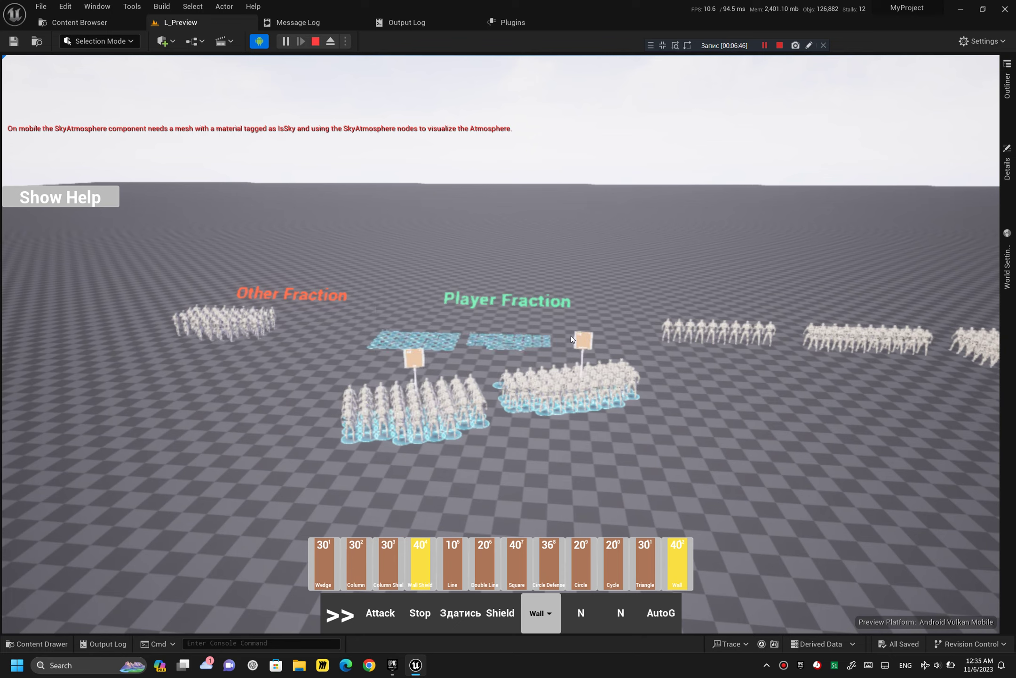